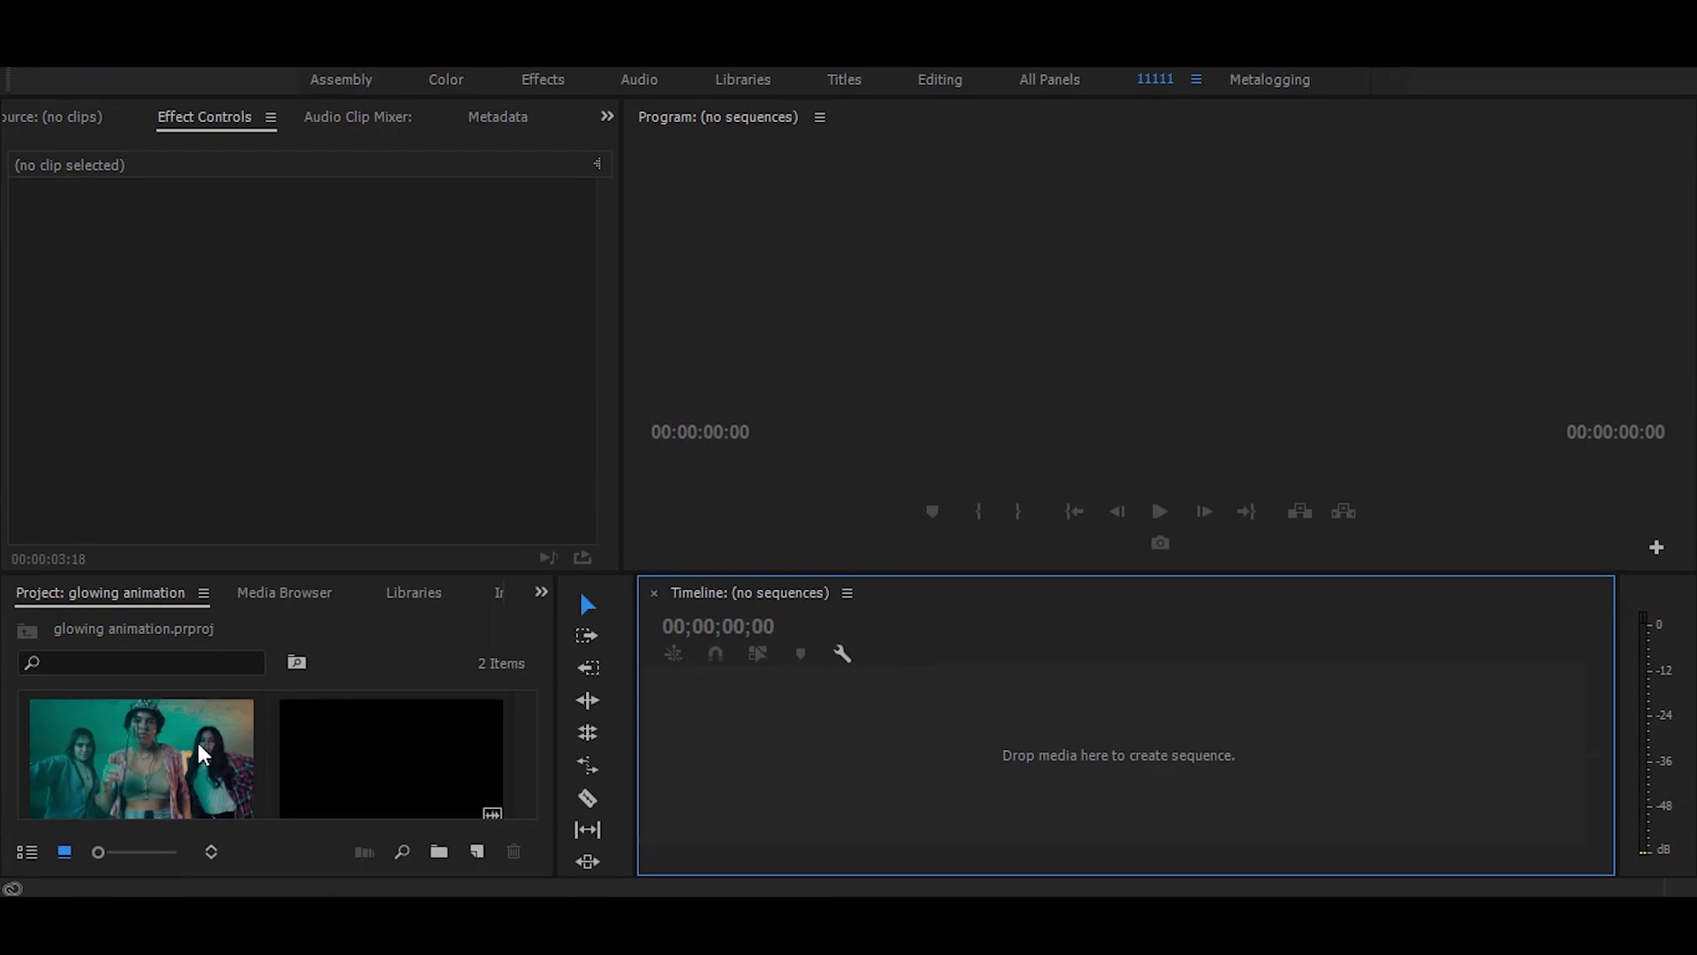
# Build the hiphop dancers sequence from hiphop dancers.mp4, preview it, and return to the start.
pyautogui.click(144, 768)
pyautogui.moveTo(143, 767); pyautogui.dragTo(730, 777)
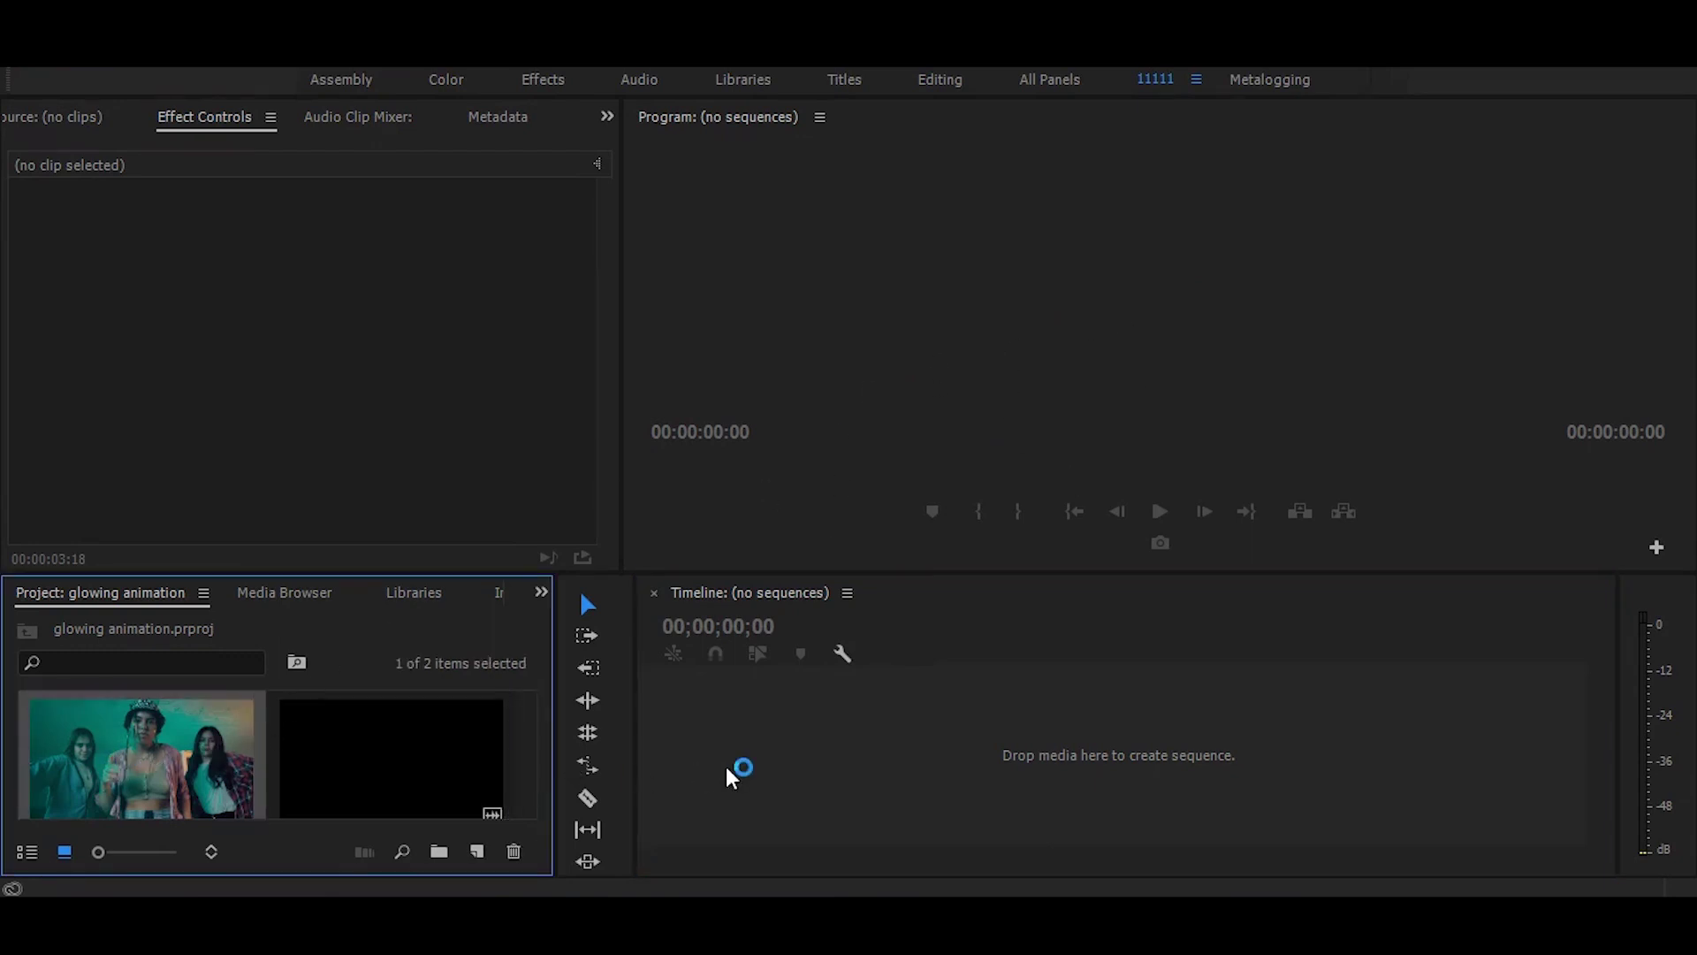
pyautogui.moveTo(937, 662); pyautogui.dragTo(1108, 664)
pyautogui.press('Home')
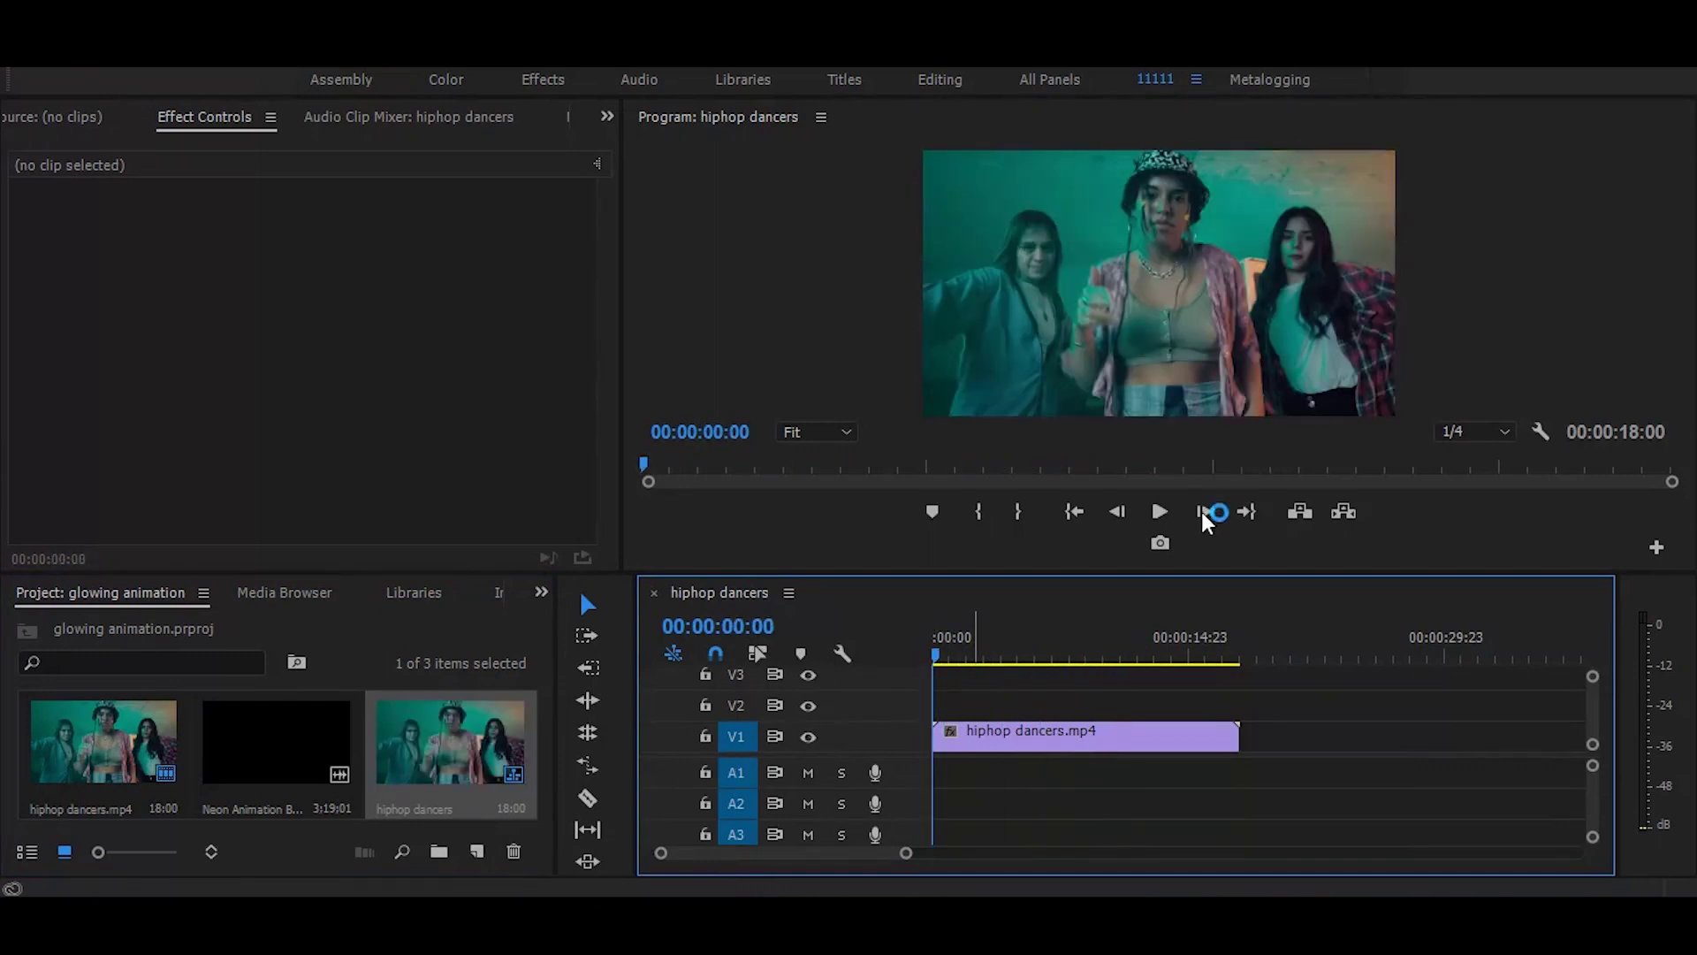
# Load Neon Animation in the Source Monitor and mark in/out around a roughly one-second fire effect.
pyautogui.click(302, 723)
pyautogui.doubleClick(303, 723)
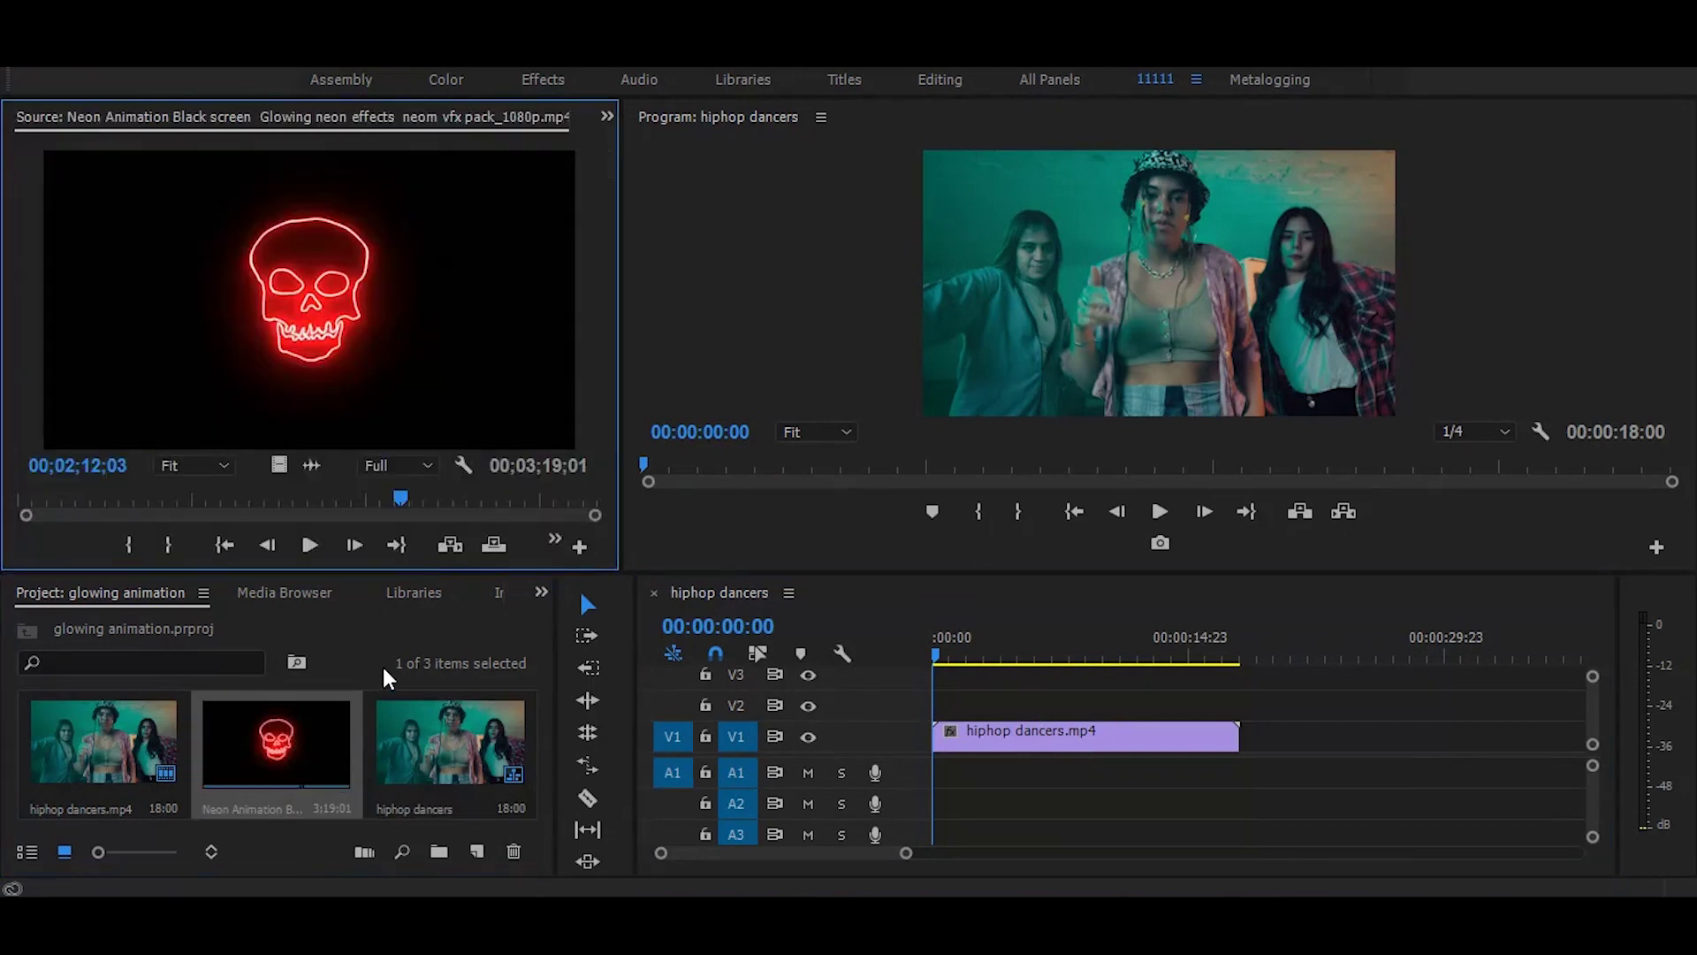
pyautogui.moveTo(402, 500)
pyautogui.mouseDown()
pyautogui.moveTo(438, 505)
pyautogui.moveTo(293, 502)
pyautogui.mouseUp()
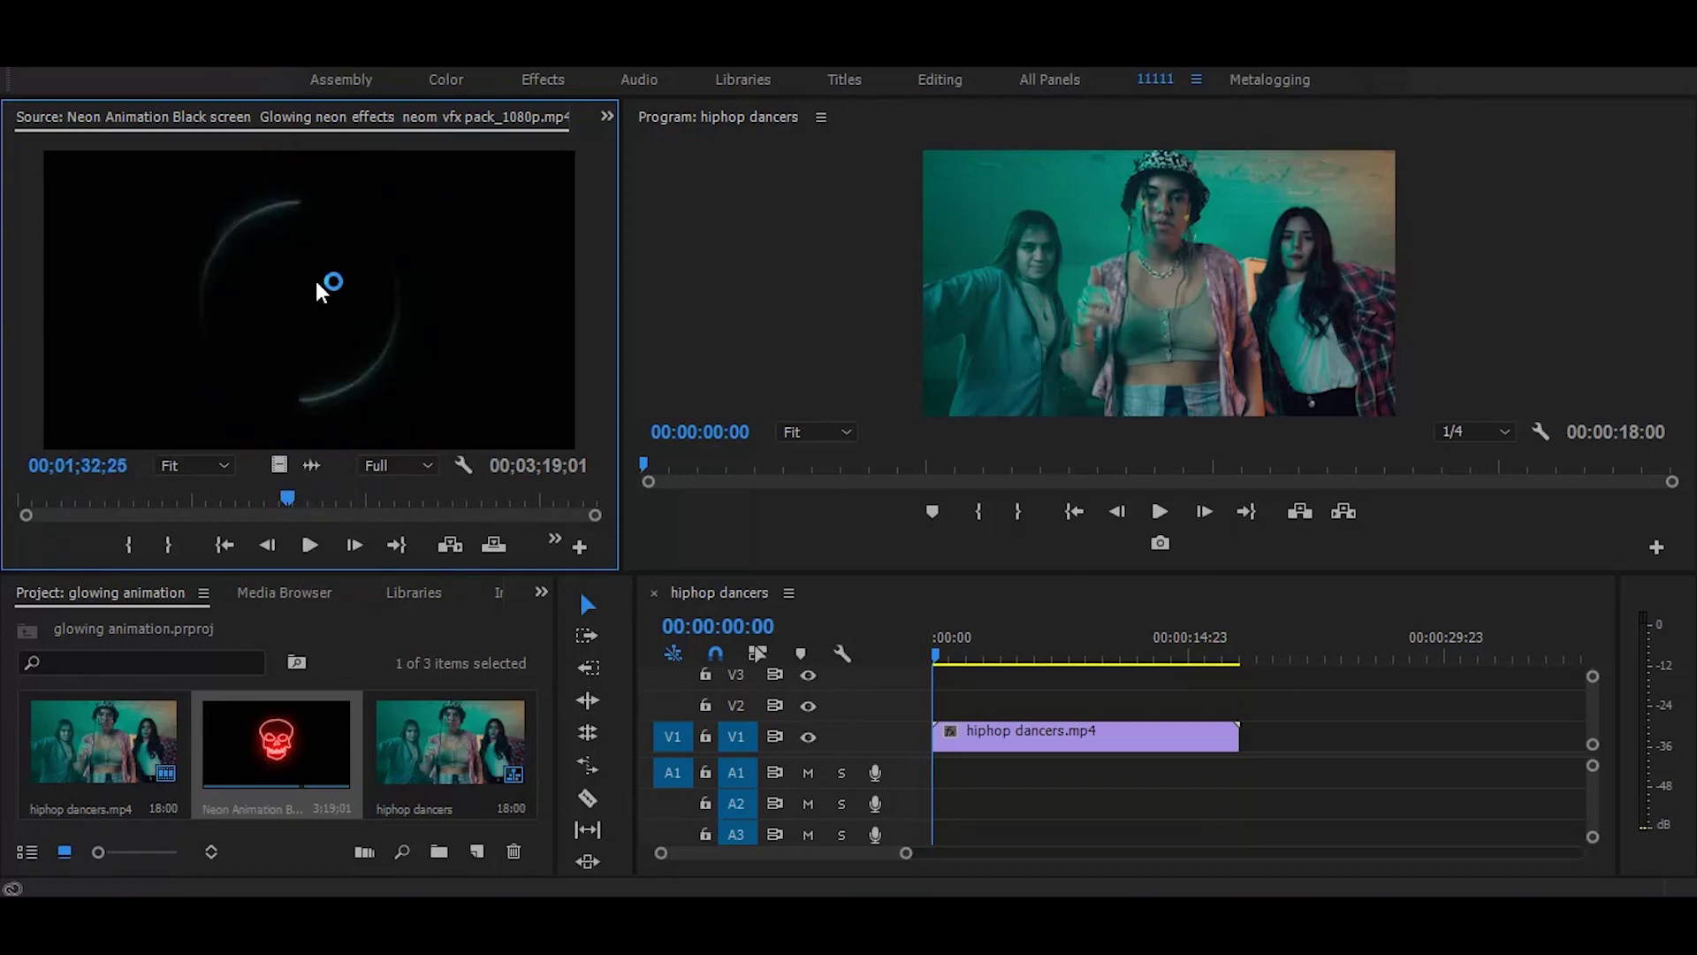
pyautogui.moveTo(289, 501)
pyautogui.mouseDown()
pyautogui.moveTo(531, 502)
pyautogui.moveTo(140, 511)
pyautogui.mouseUp()
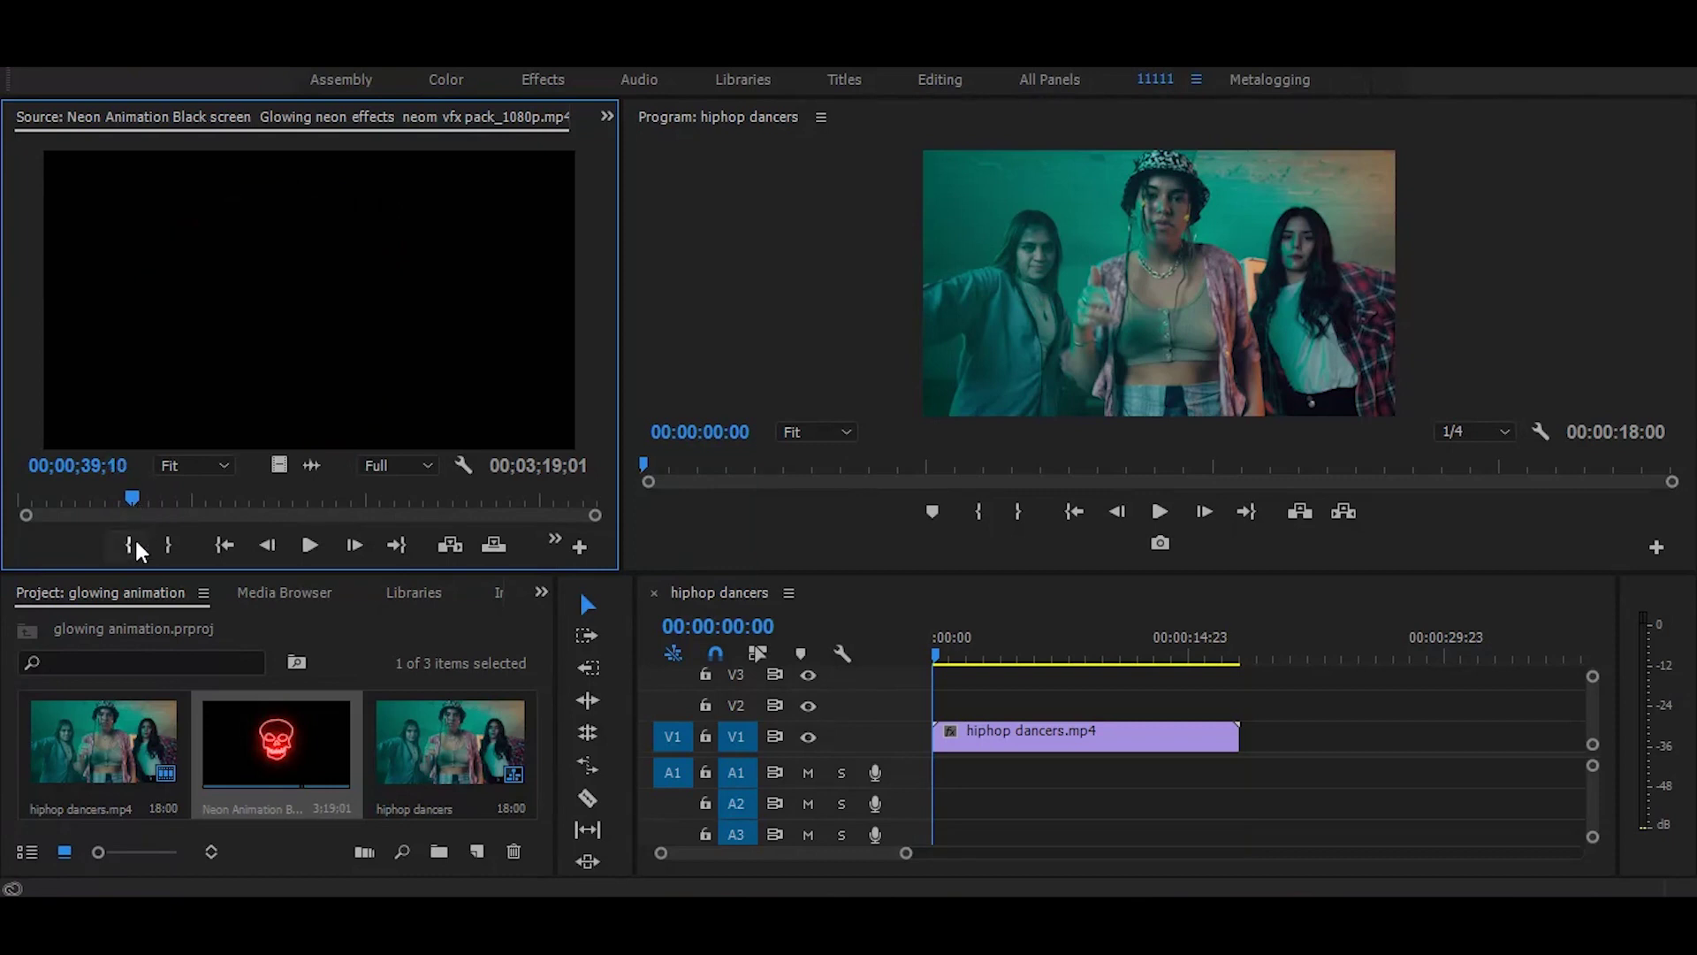
pyautogui.click(133, 547)
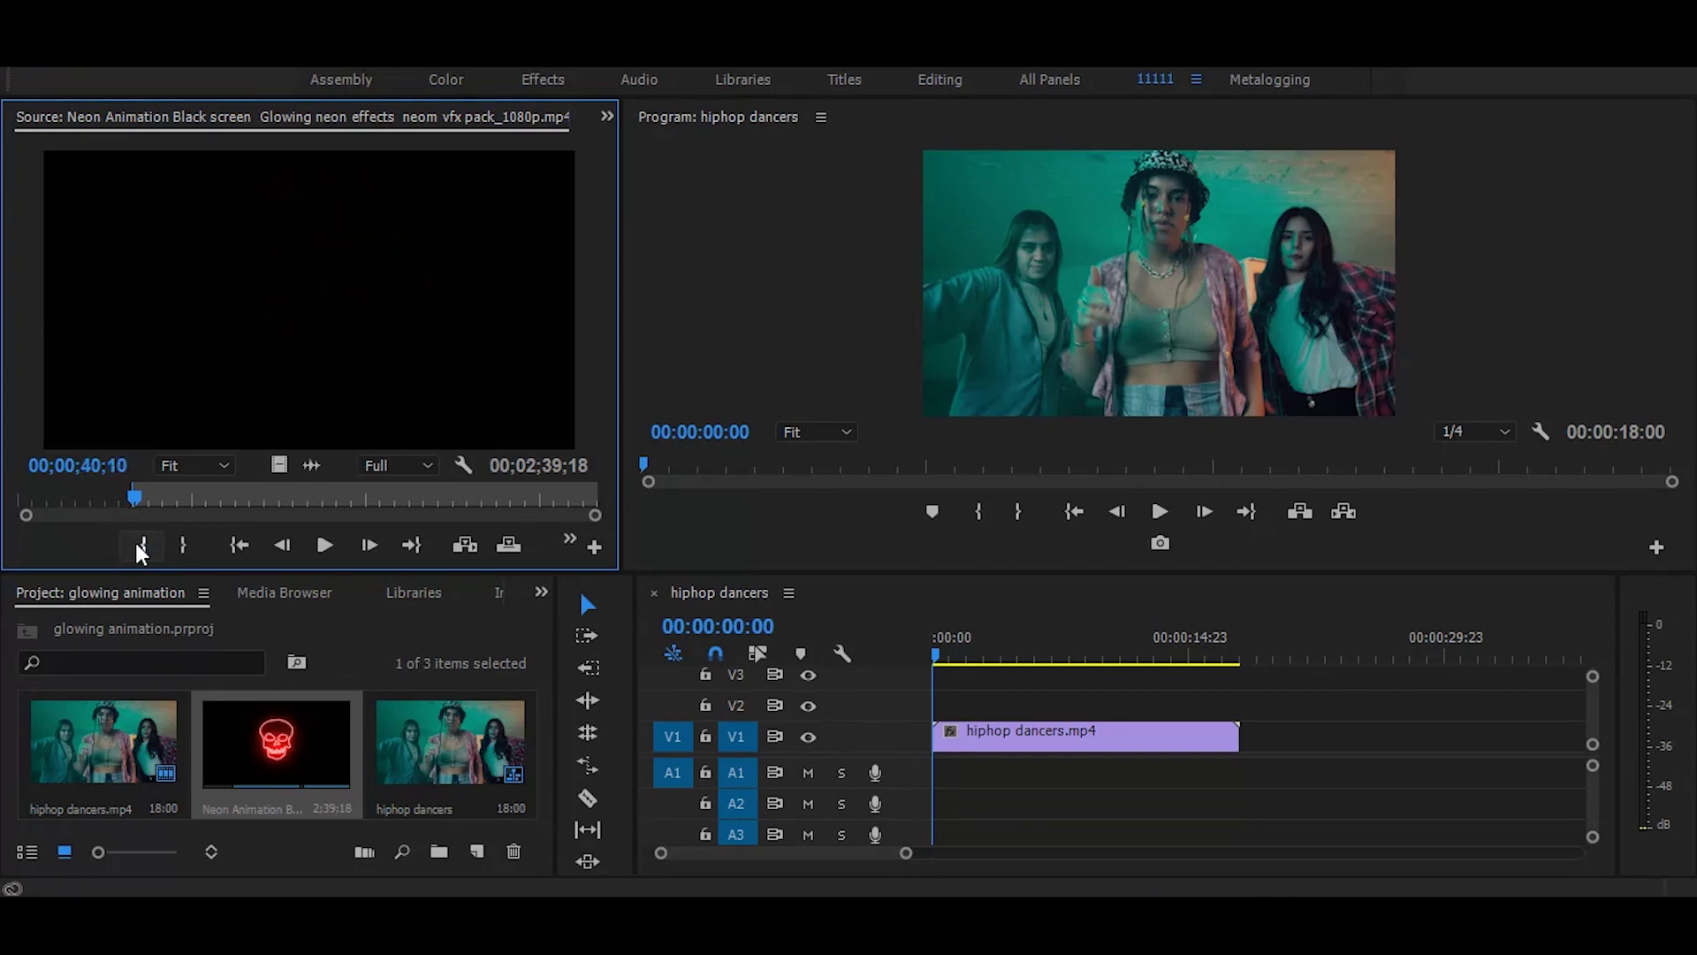
pyautogui.click(182, 546)
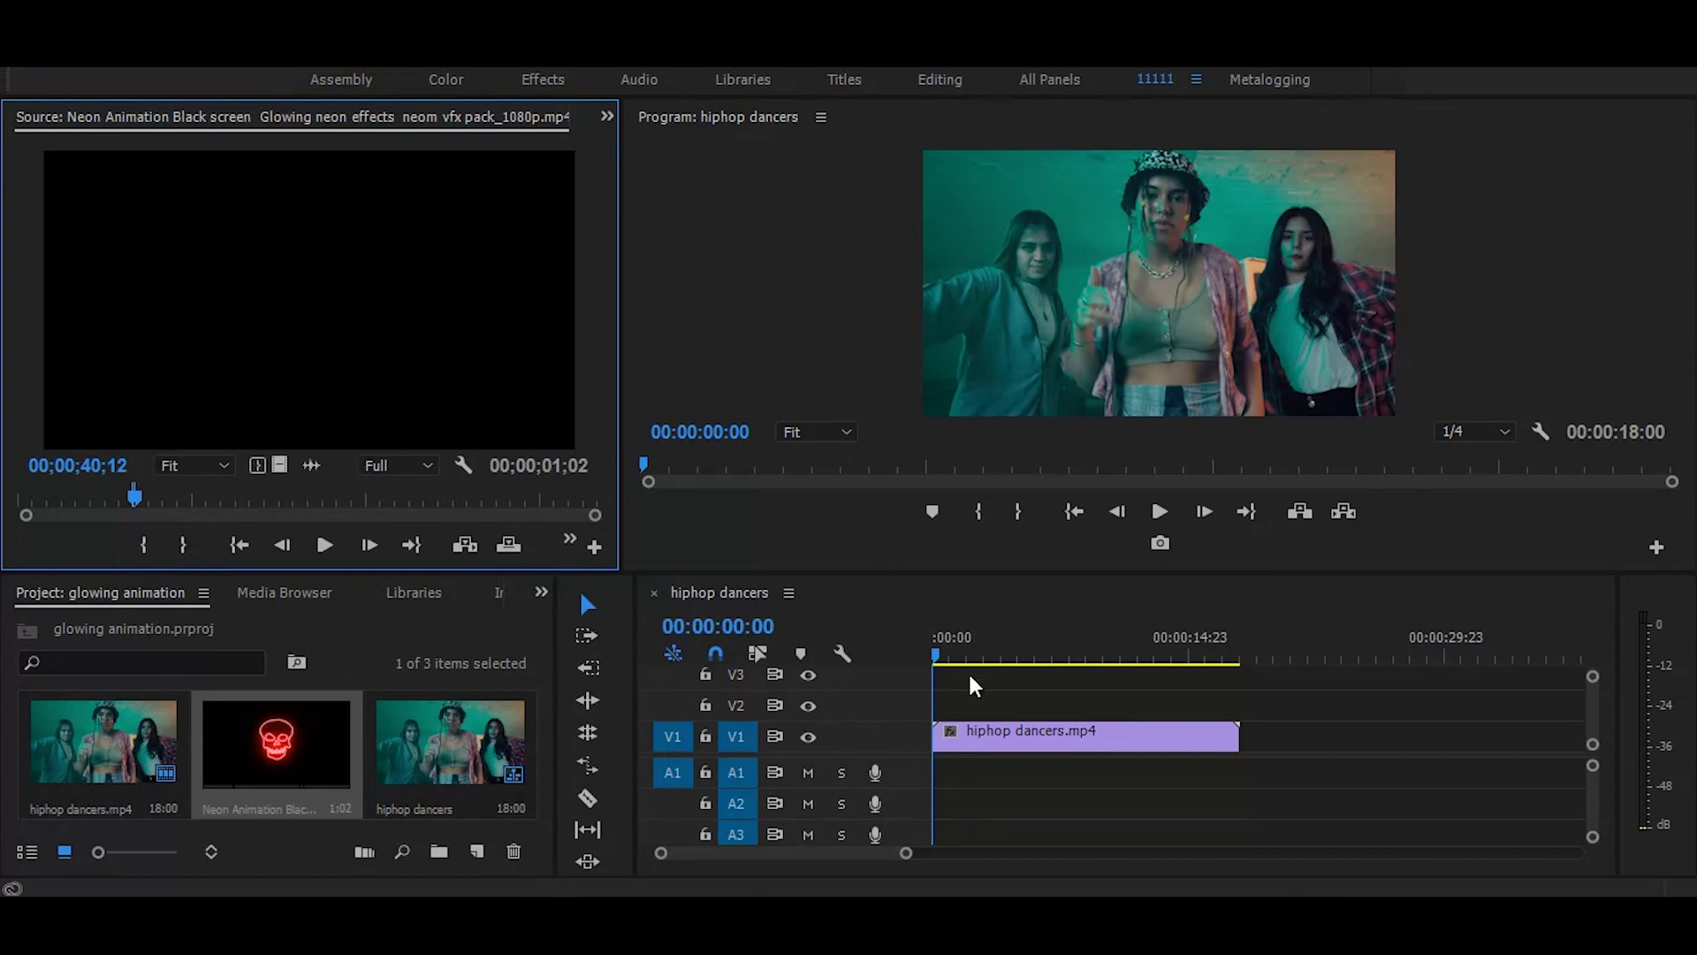
# Put the trimmed fire clip on V2 above the dancers and apply Color Key to it.
pyautogui.moveTo(179, 332); pyautogui.dragTo(972, 701)
pyautogui.moveTo(952, 639); pyautogui.dragTo(971, 639)
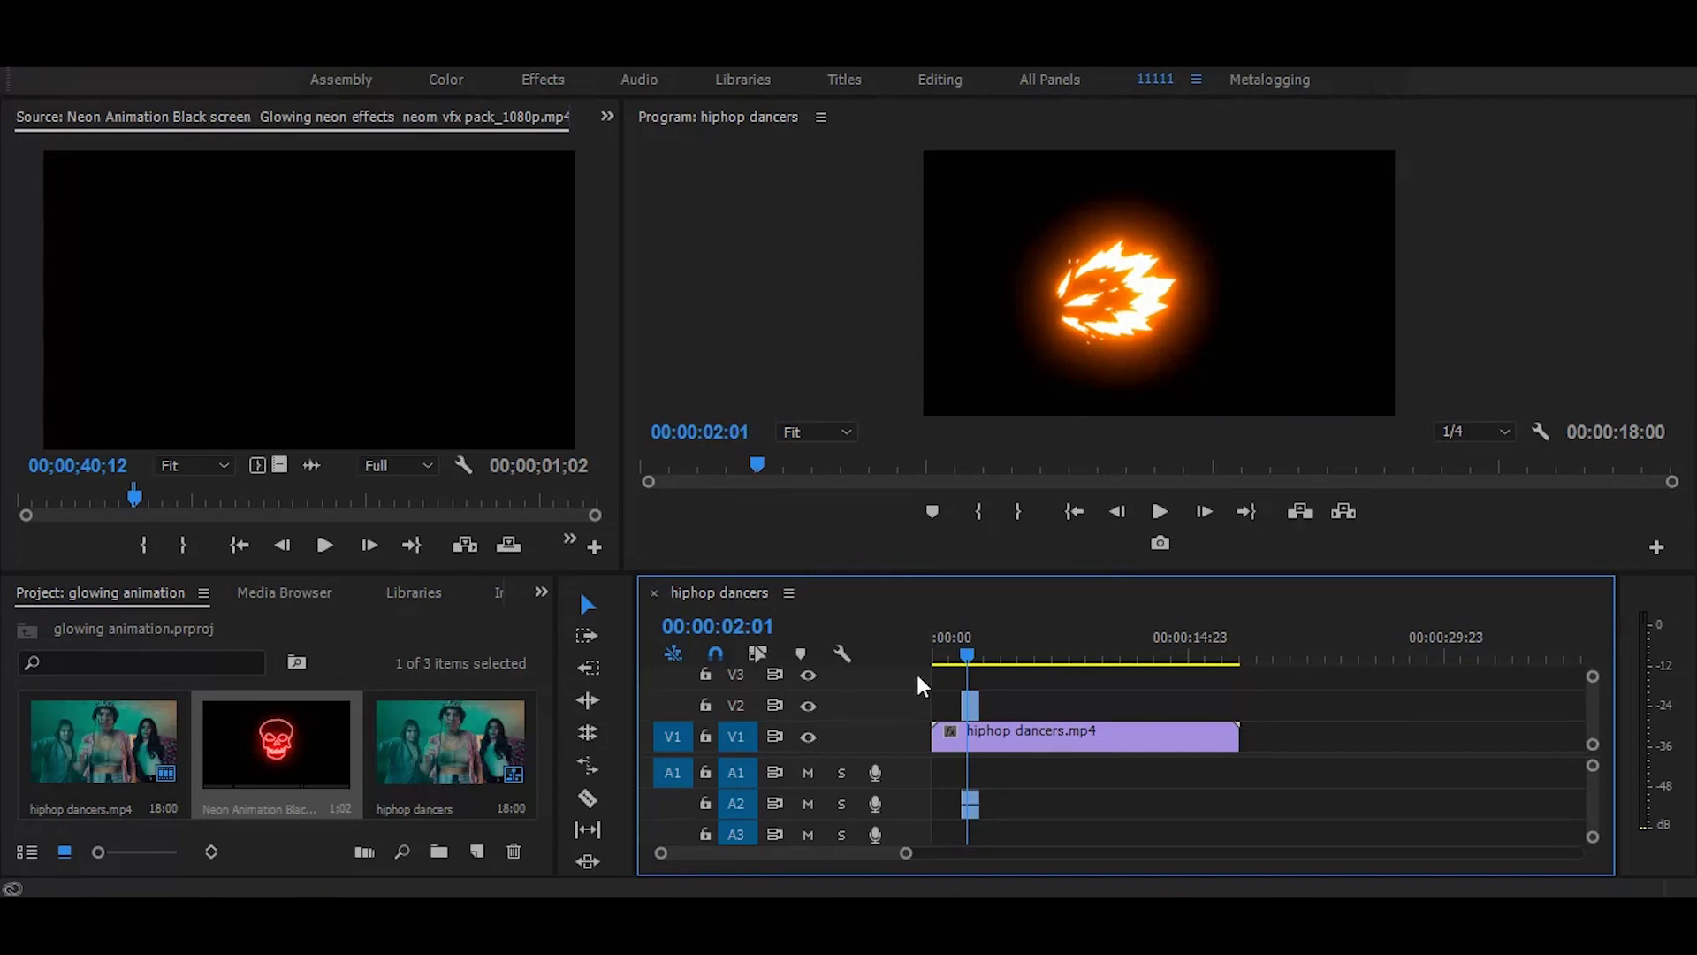
pyautogui.click(541, 591)
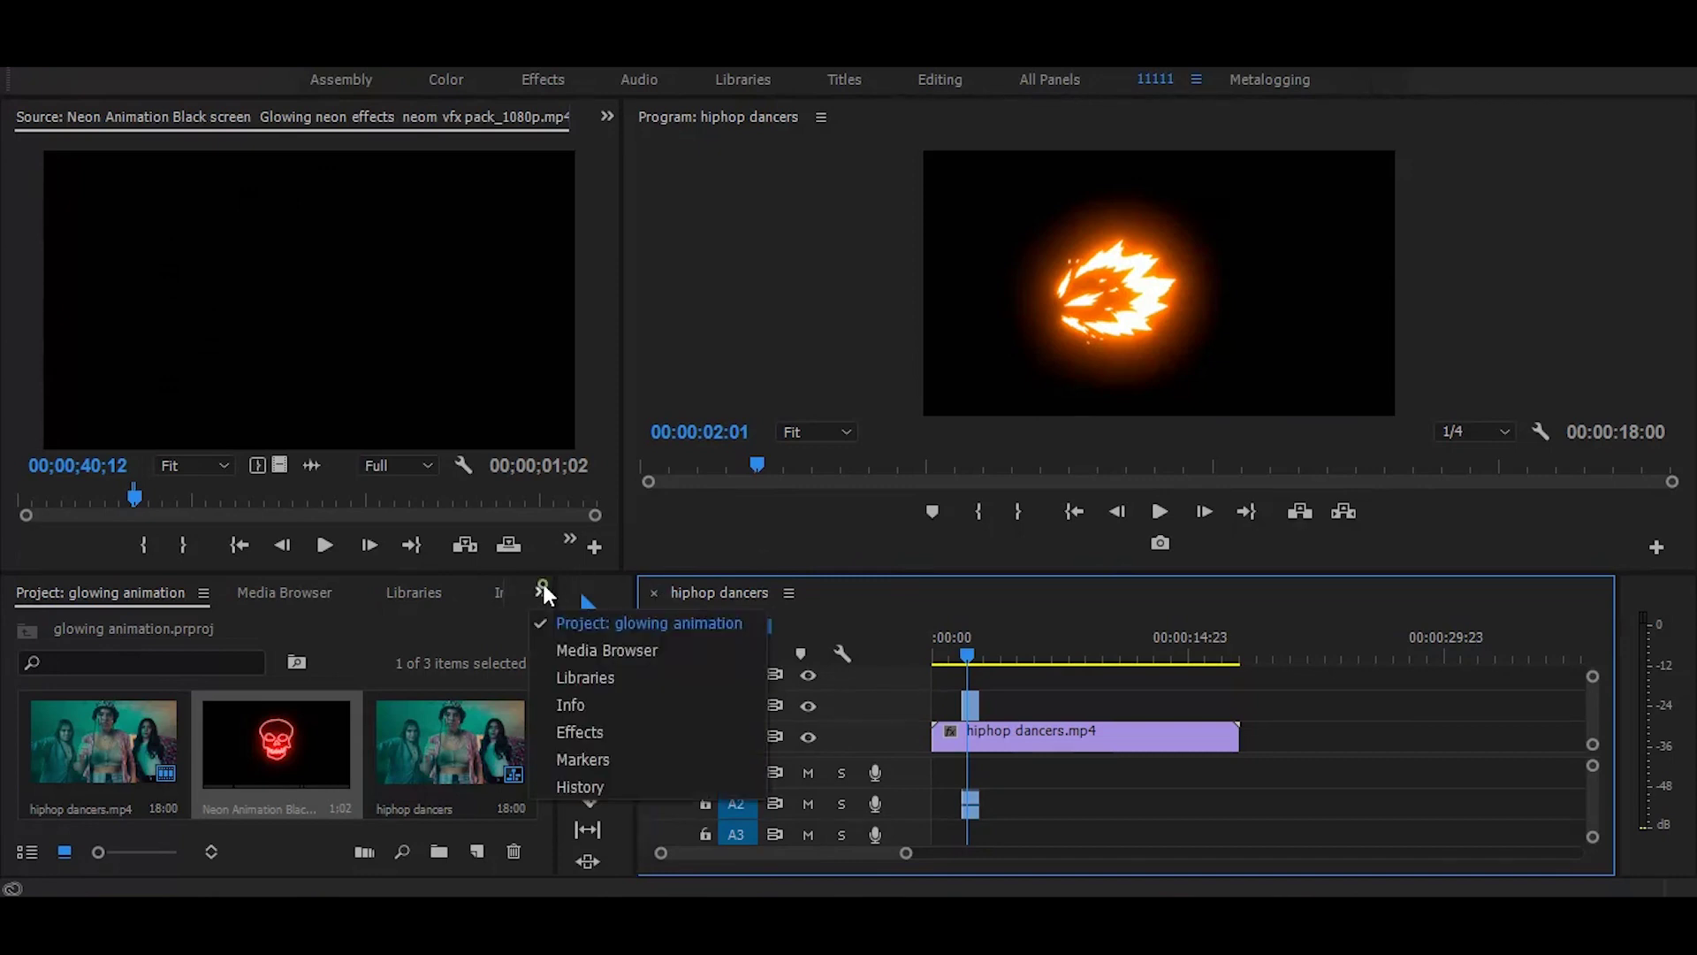
pyautogui.click(569, 731)
pyautogui.moveTo(133, 812); pyautogui.dragTo(976, 716)
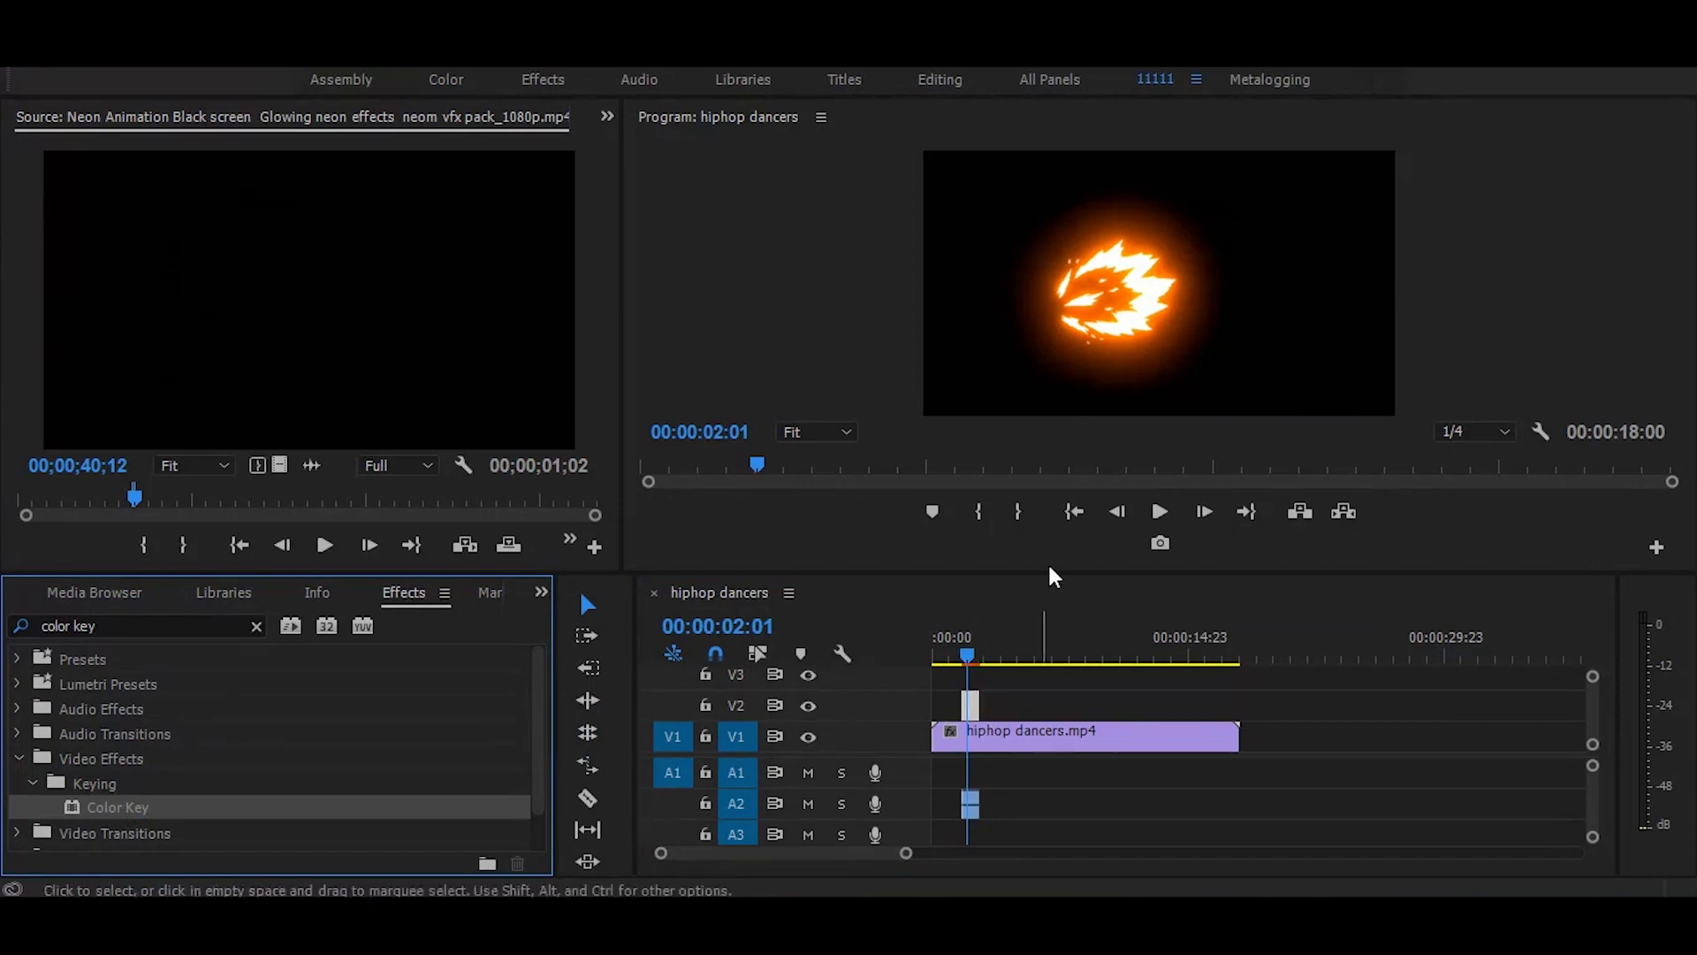
# Show the fire clip's settings in Effect Controls and enlarge the timeline view.
pyautogui.click(606, 118)
pyautogui.click(672, 174)
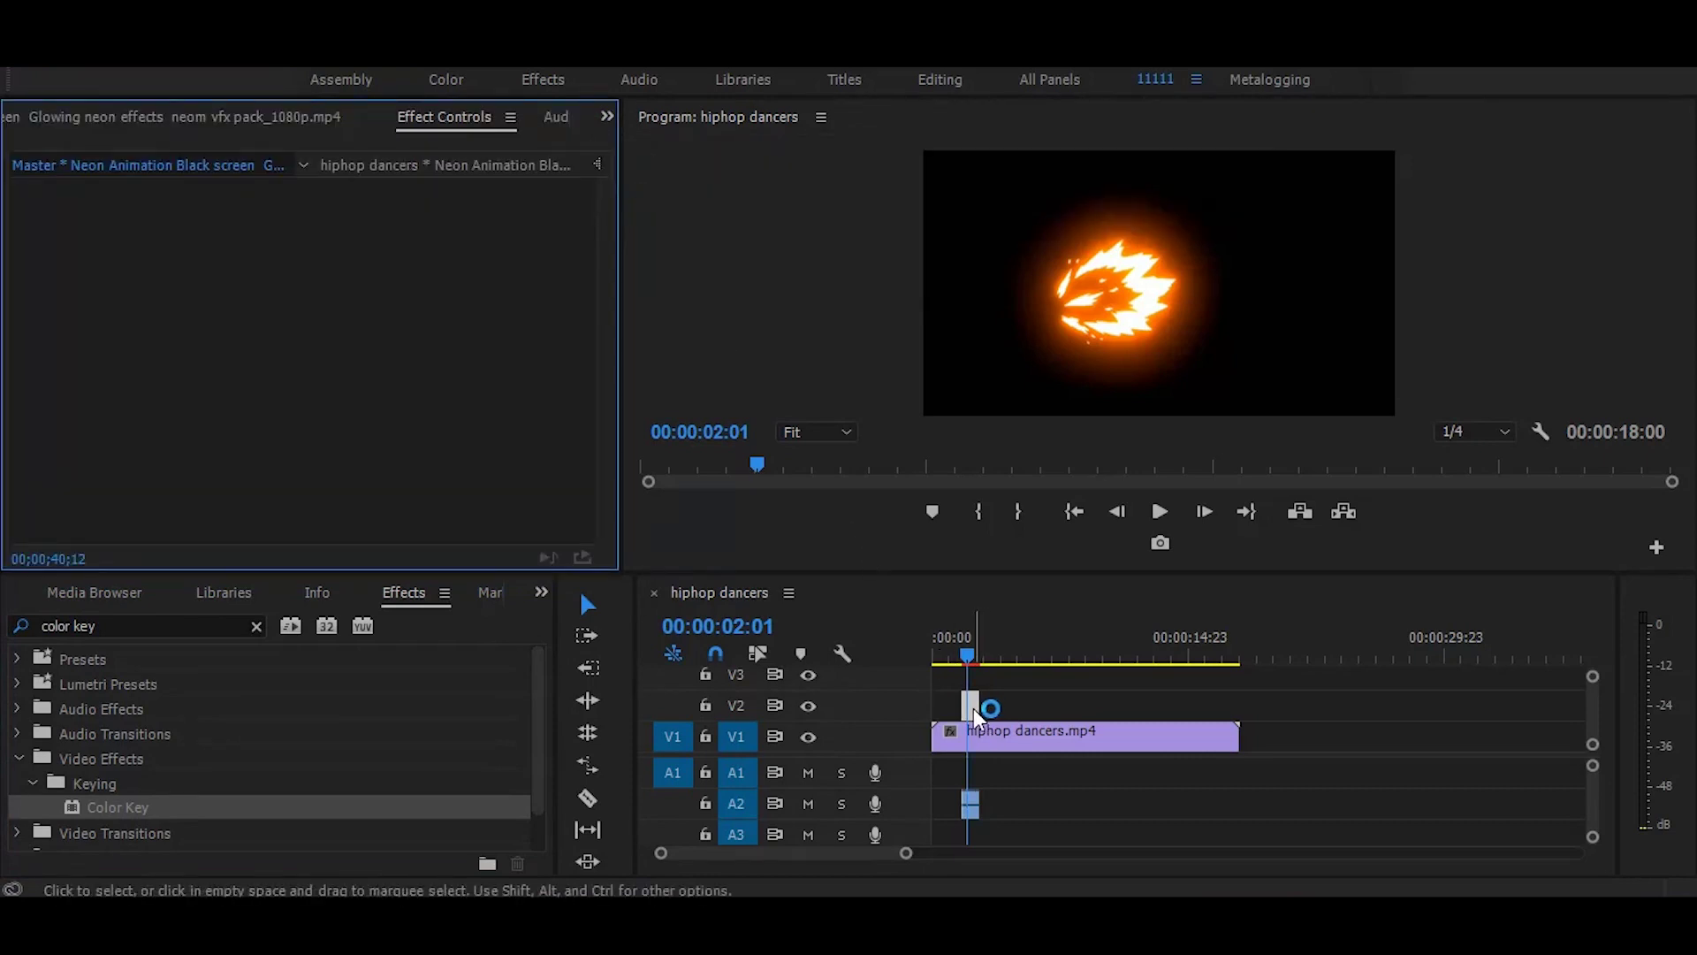
pyautogui.click(982, 733)
pyautogui.moveTo(902, 864); pyautogui.dragTo(849, 863)
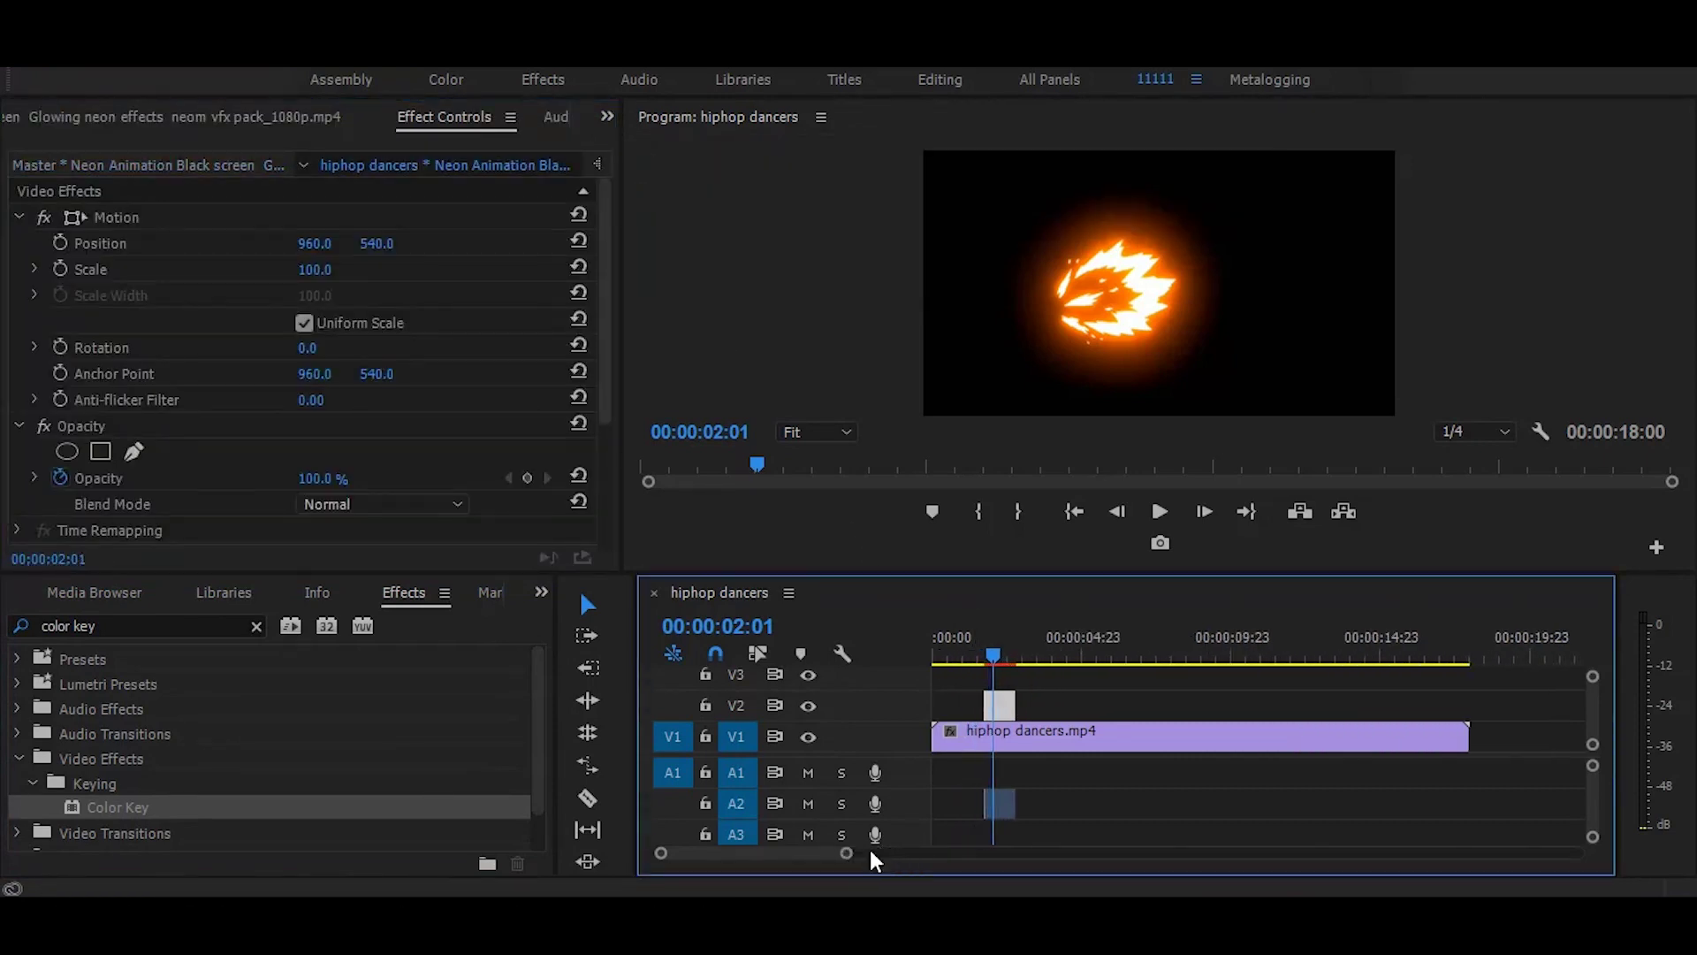
pyautogui.moveTo(606, 349); pyautogui.dragTo(607, 451)
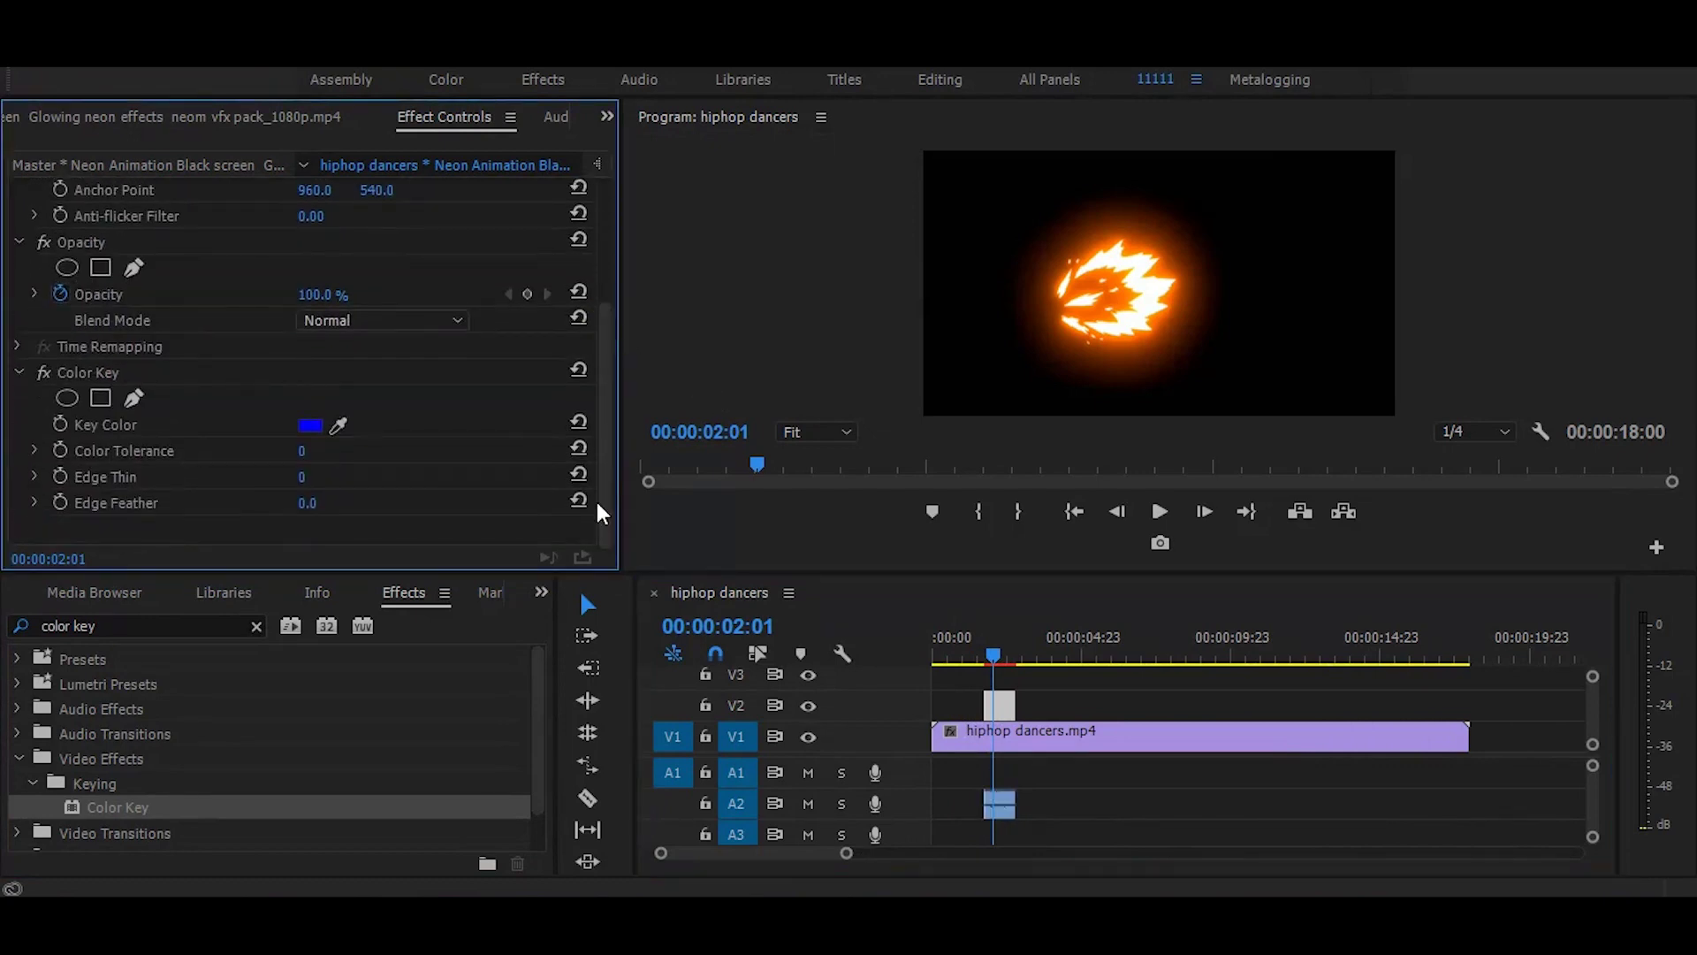
# Key out the black background by eyedropper, with Color Tolerance 133 and Edge Feather 10.2.
pyautogui.click(339, 425)
pyautogui.click(971, 200)
pyautogui.moveTo(303, 452); pyautogui.dragTo(329, 451)
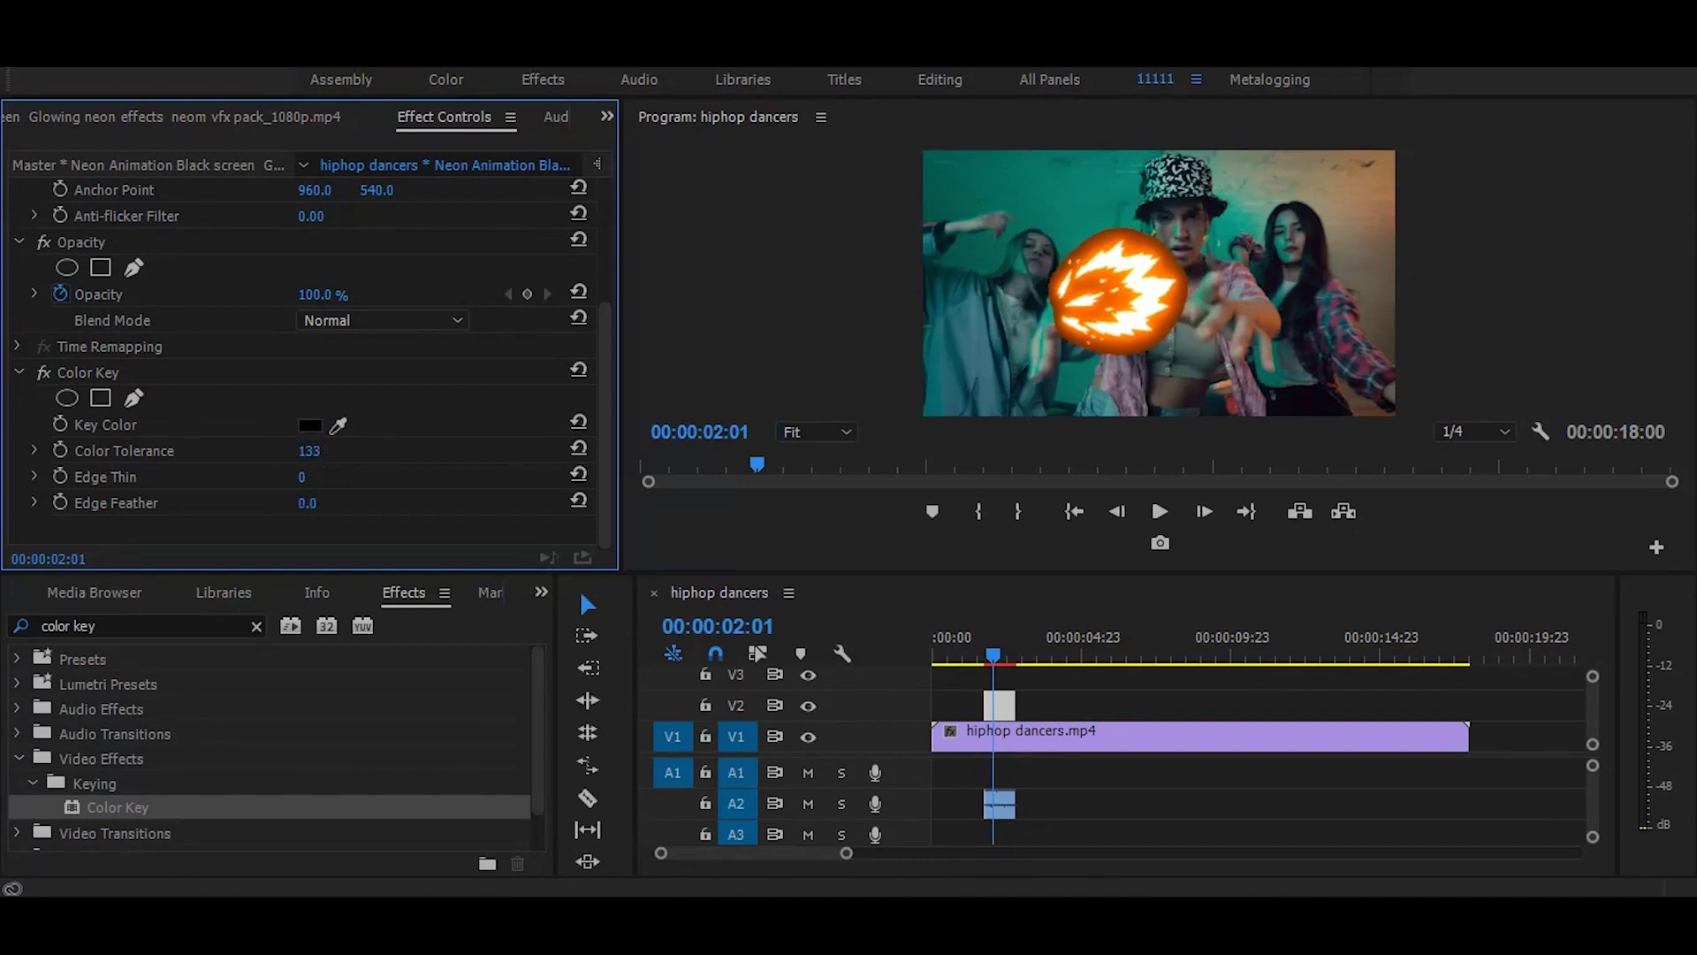
pyautogui.moveTo(332, 504); pyautogui.dragTo(330, 504)
pyautogui.moveTo(607, 384); pyautogui.dragTo(606, 308)
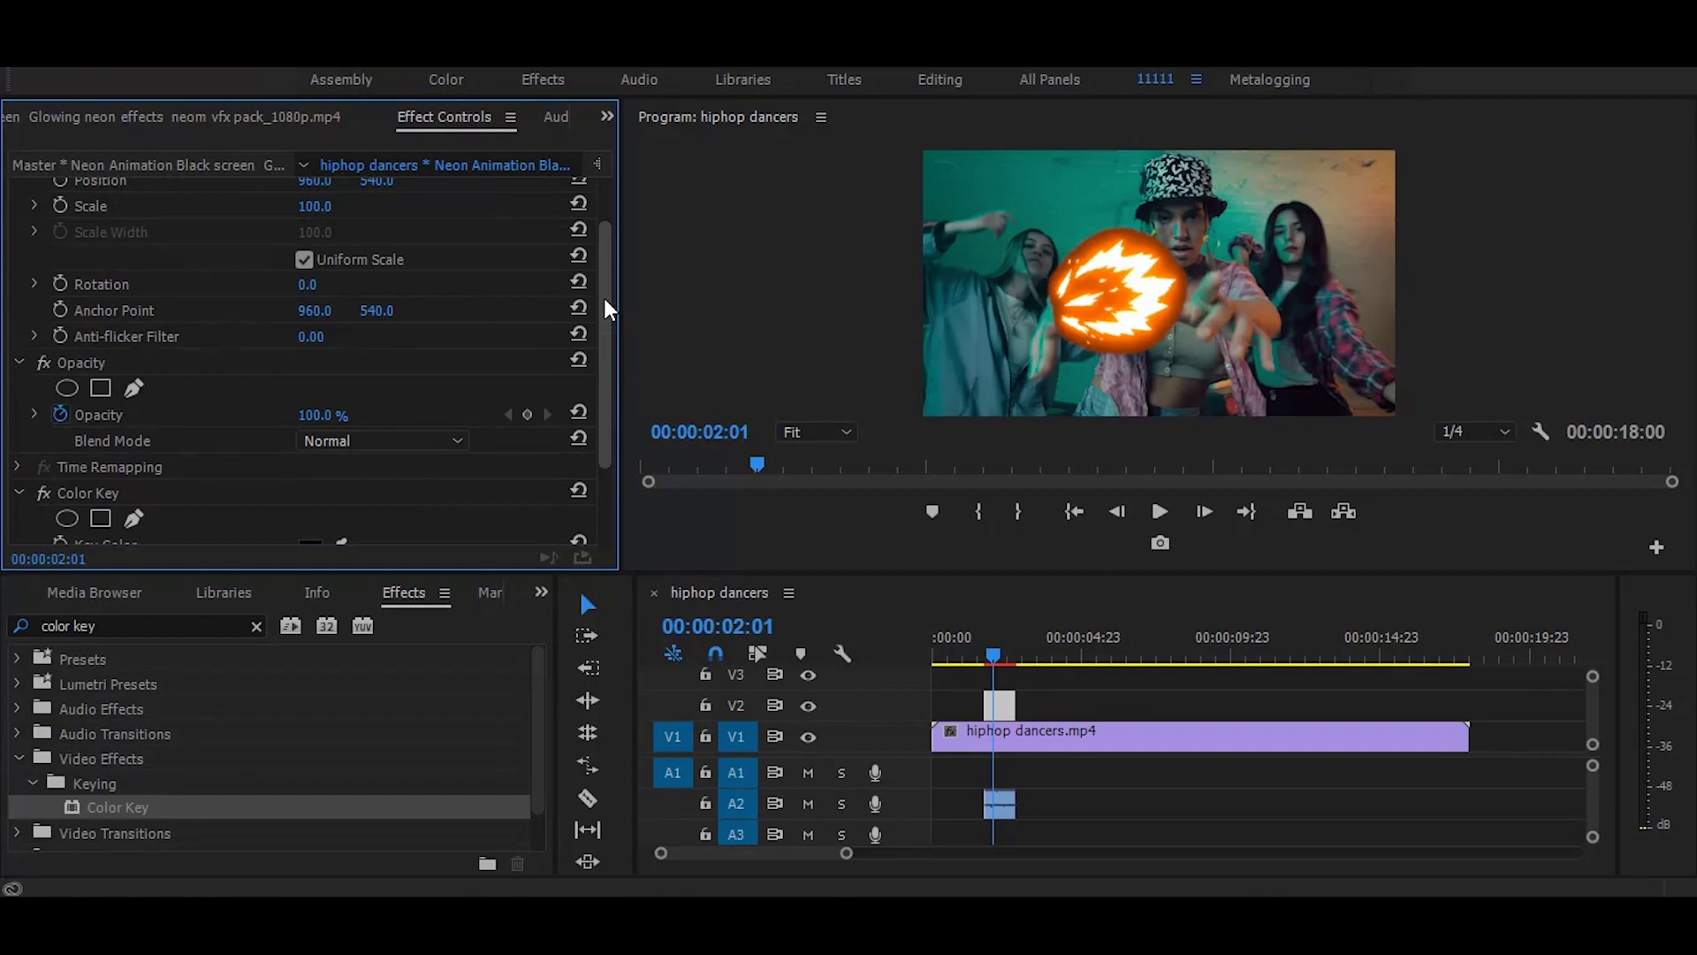
pyautogui.scroll(3, 610, 369)
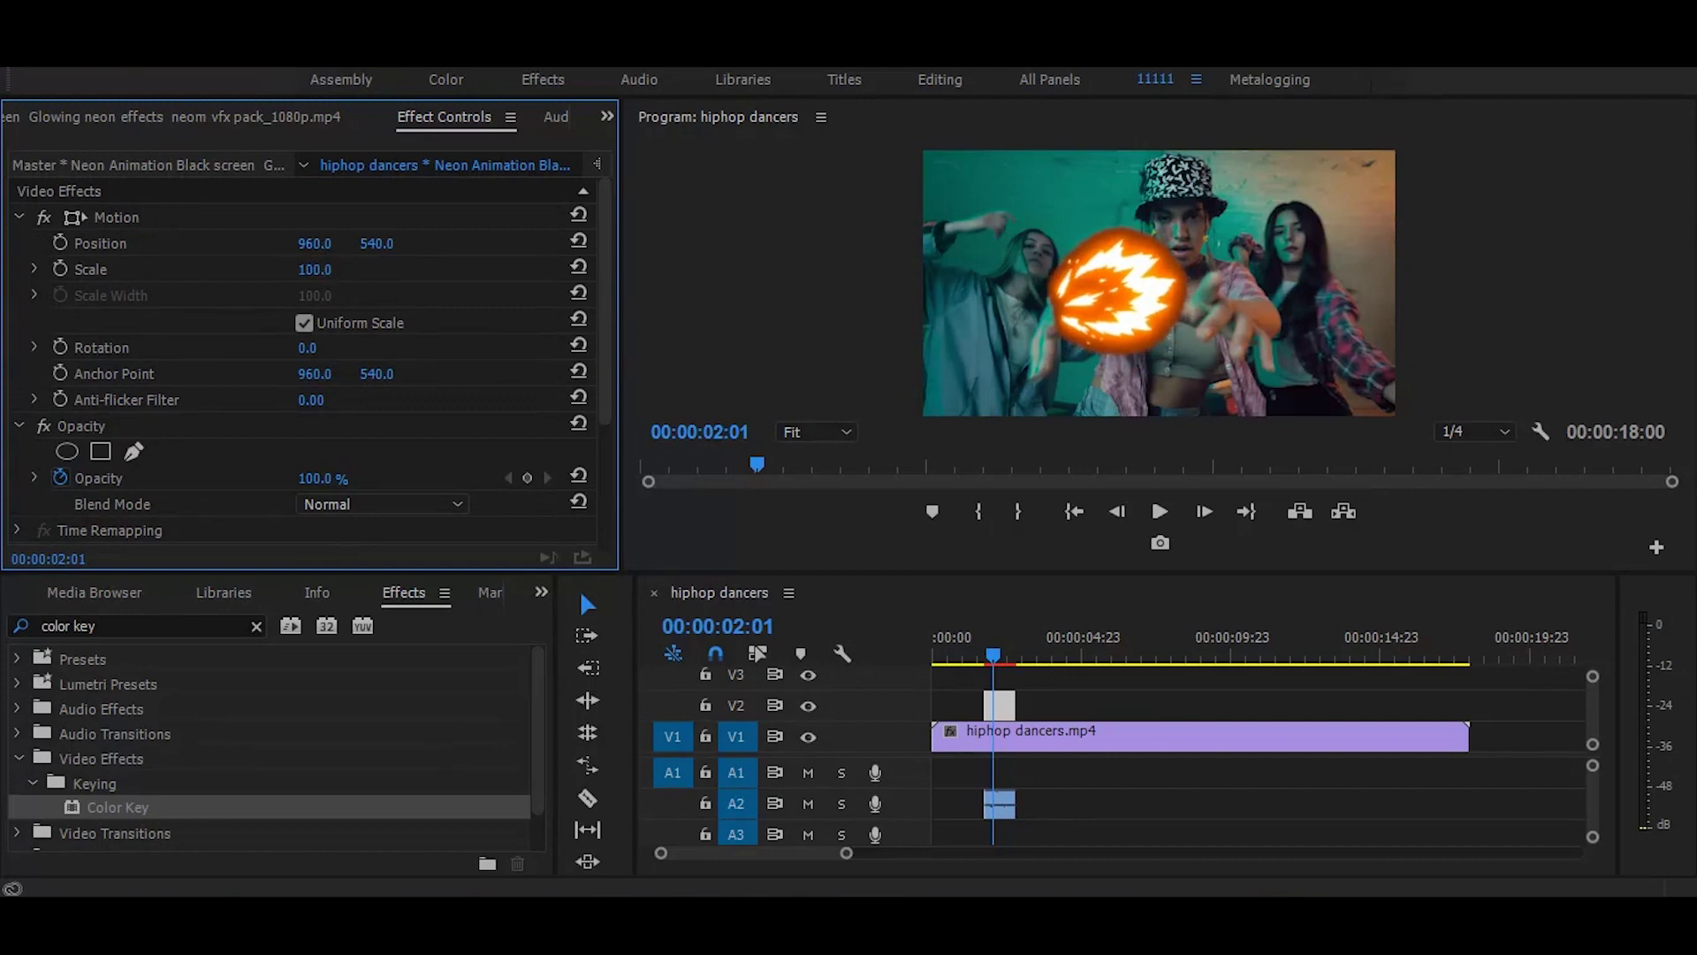
# Set the fireball's Motion to Position 505/404, Rotation 45° and Scale 75.
pyautogui.moveTo(317, 243); pyautogui.dragTo(353, 245)
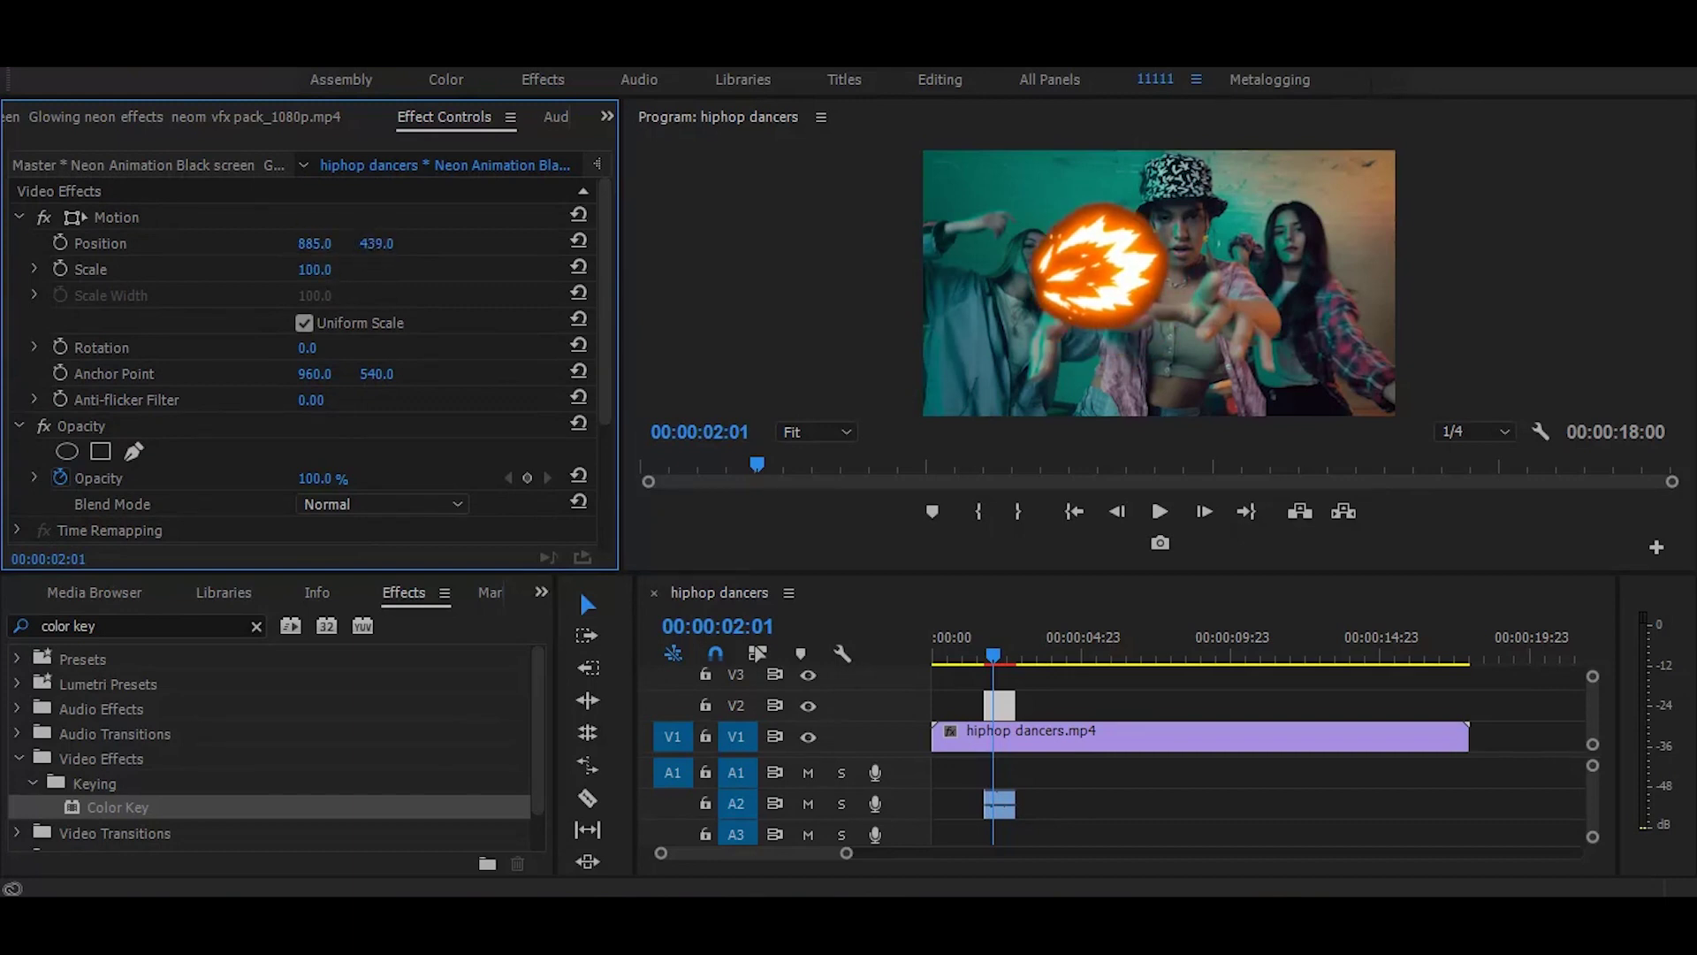
pyautogui.moveTo(307, 350); pyautogui.dragTo(340, 350)
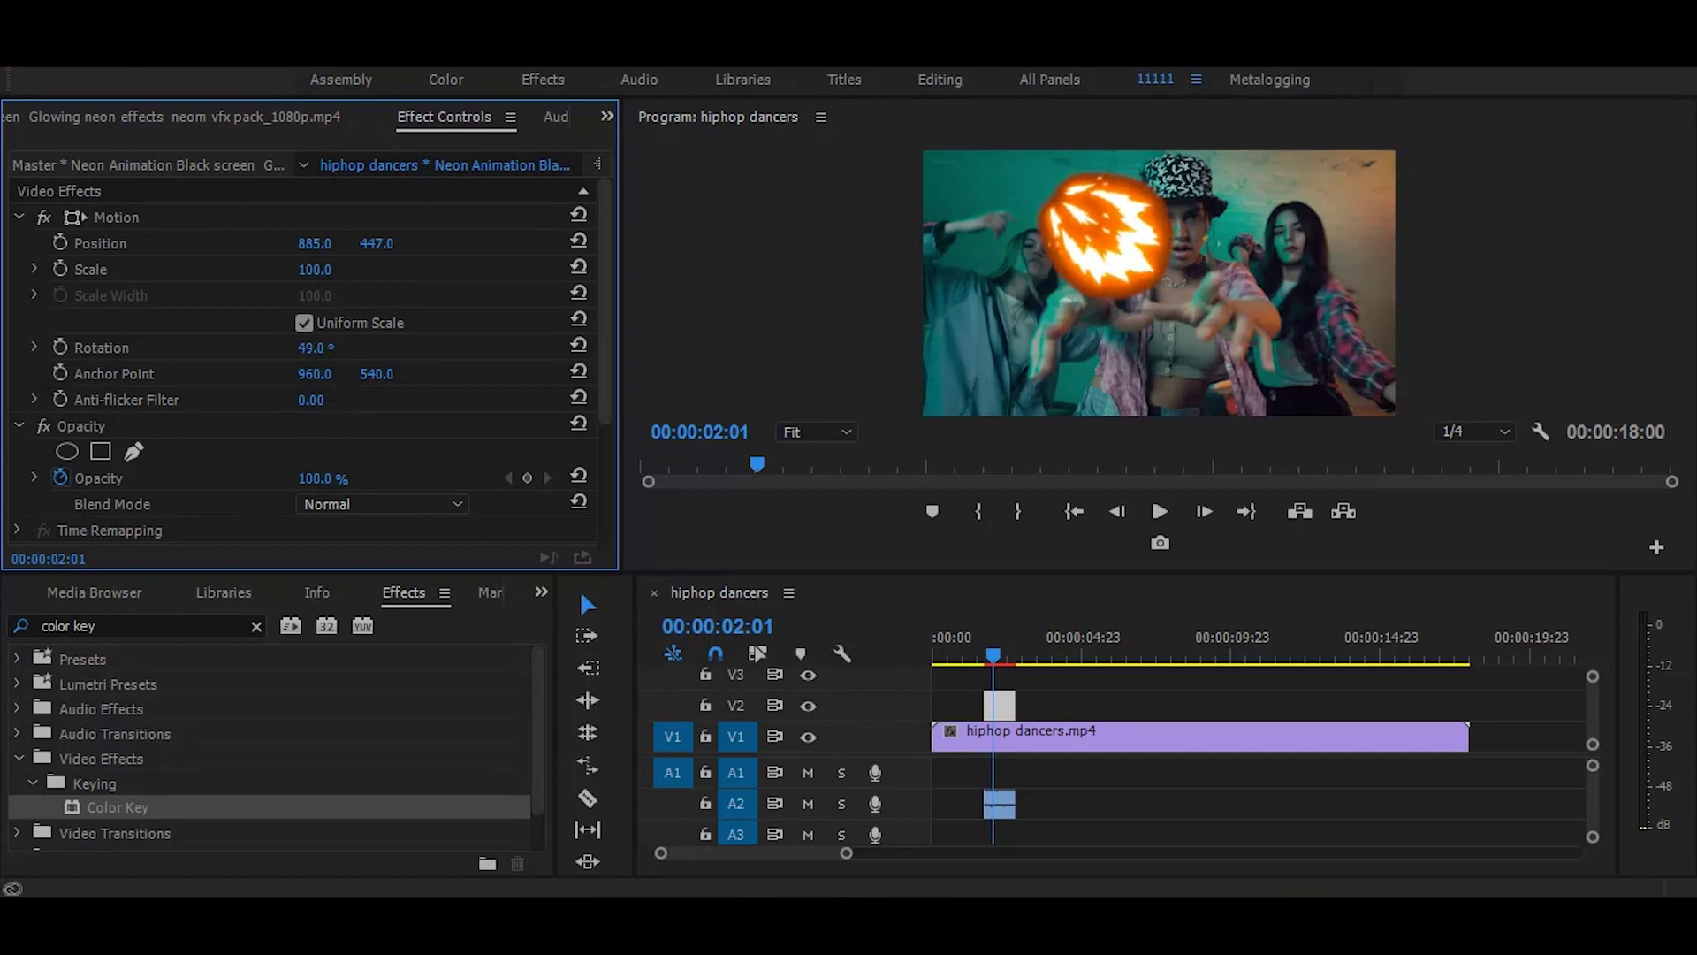
pyautogui.moveTo(378, 242); pyautogui.dragTo(411, 244)
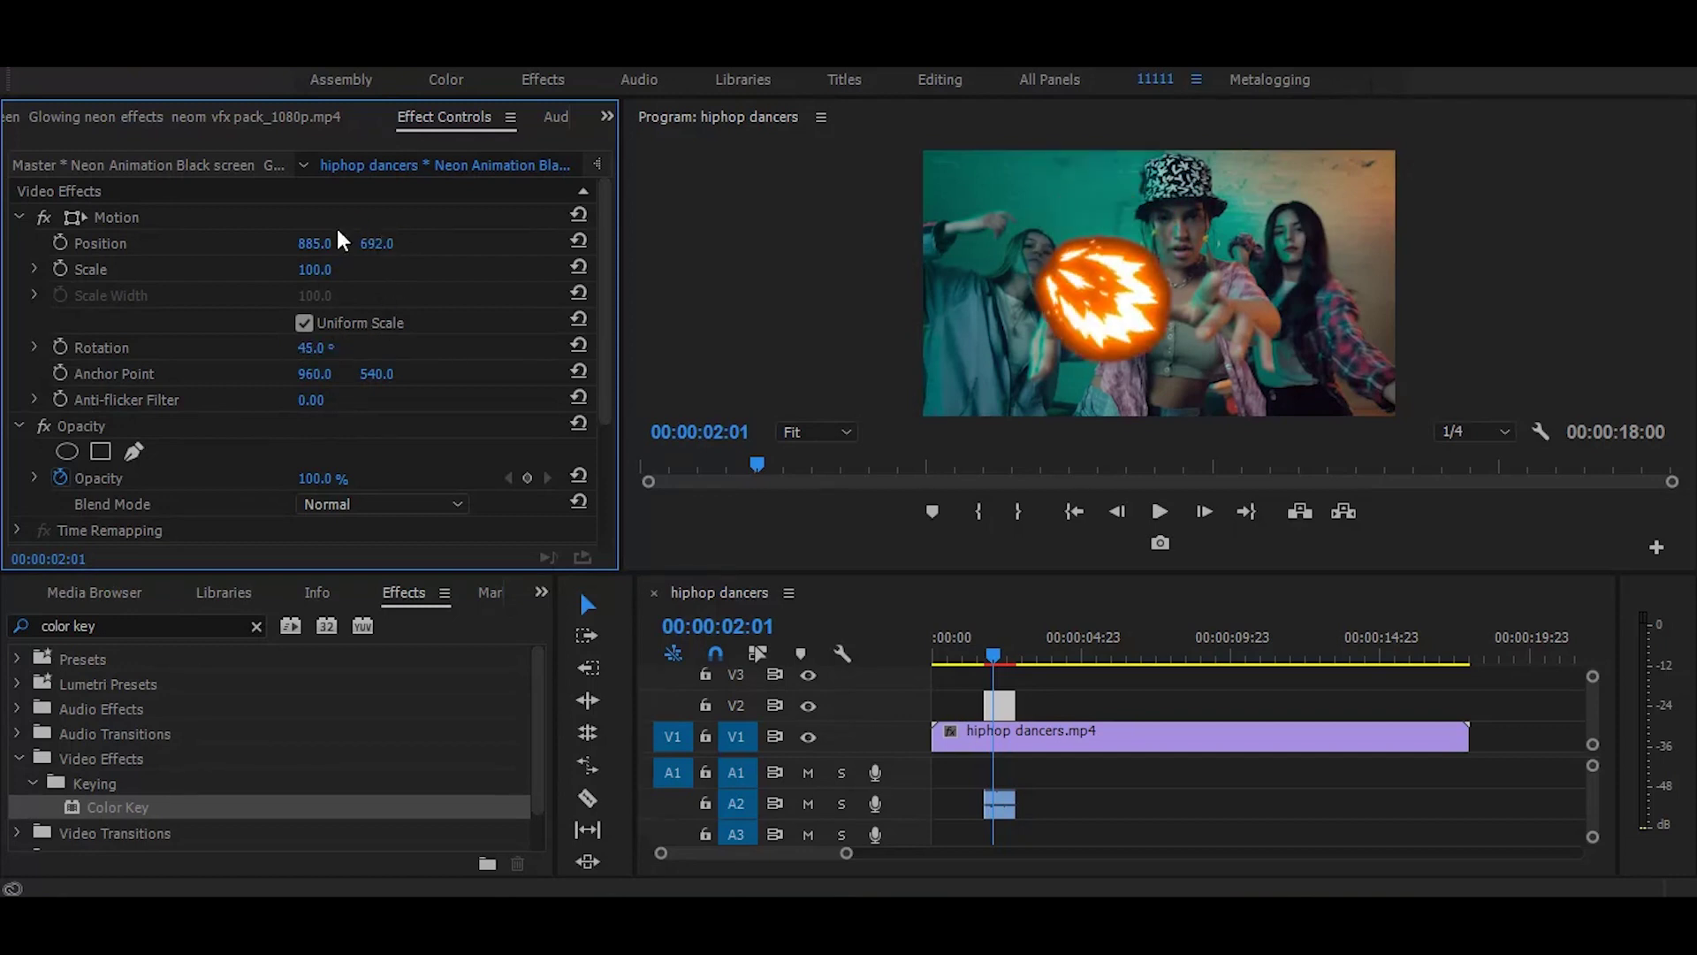
pyautogui.moveTo(322, 246); pyautogui.dragTo(350, 243)
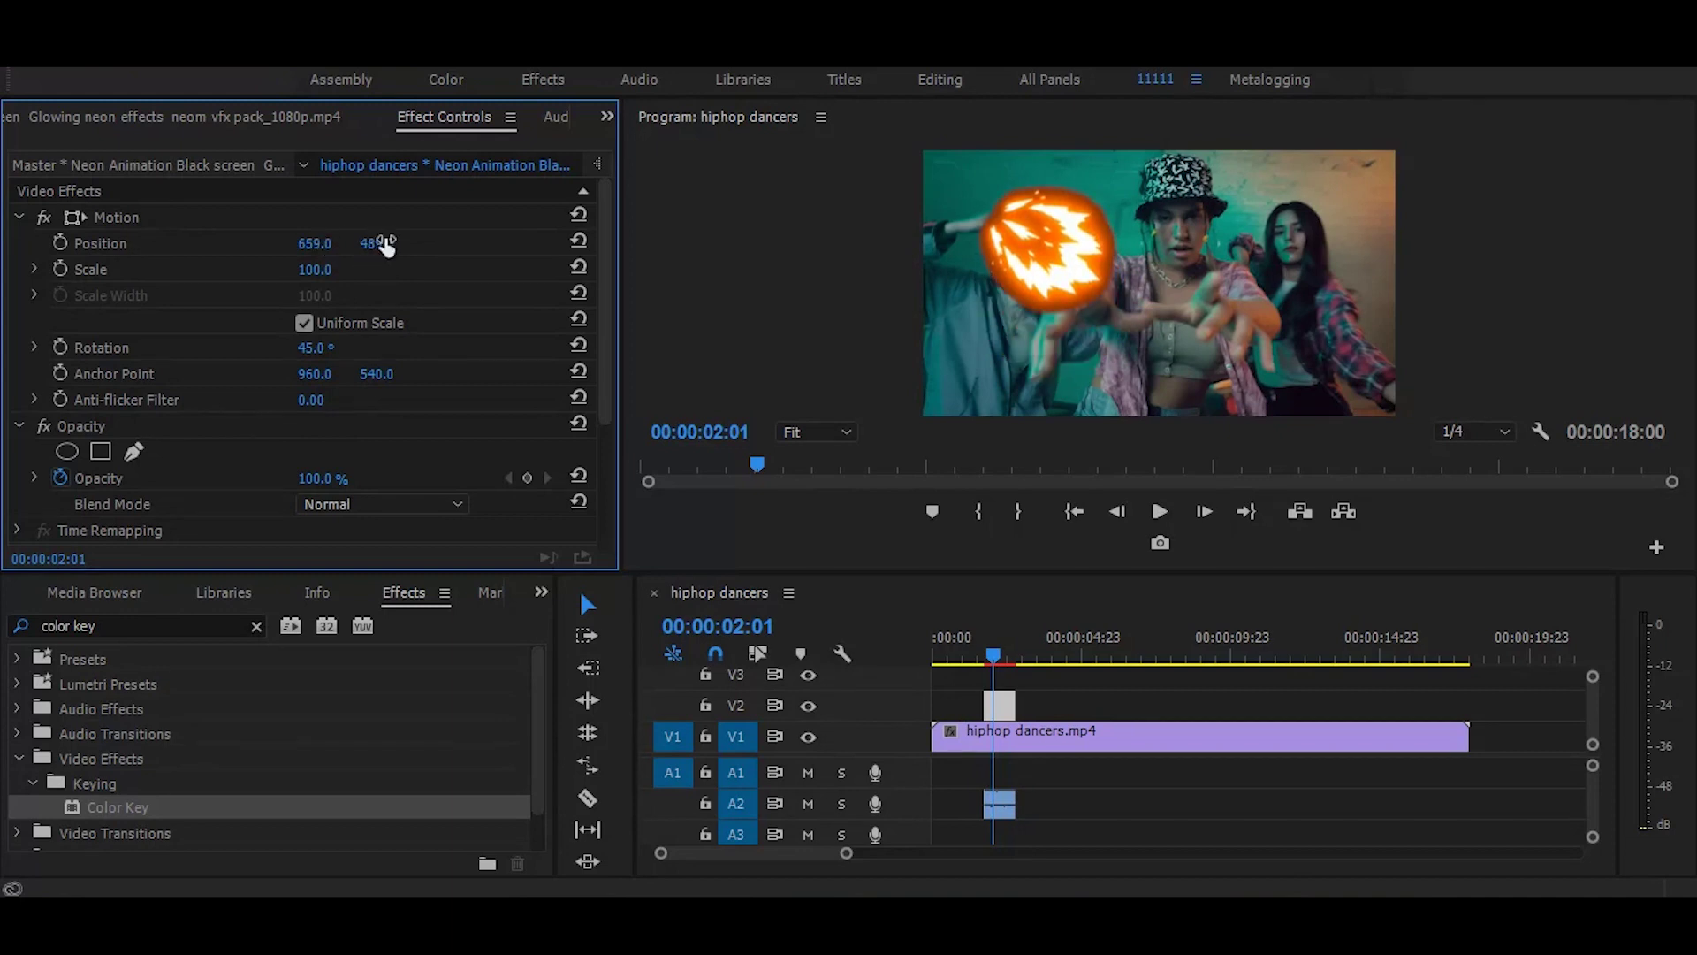
pyautogui.moveTo(322, 244)
pyautogui.mouseDown()
pyautogui.moveTo(366, 245)
pyautogui.moveTo(324, 244)
pyautogui.moveTo(307, 271)
pyautogui.mouseUp()
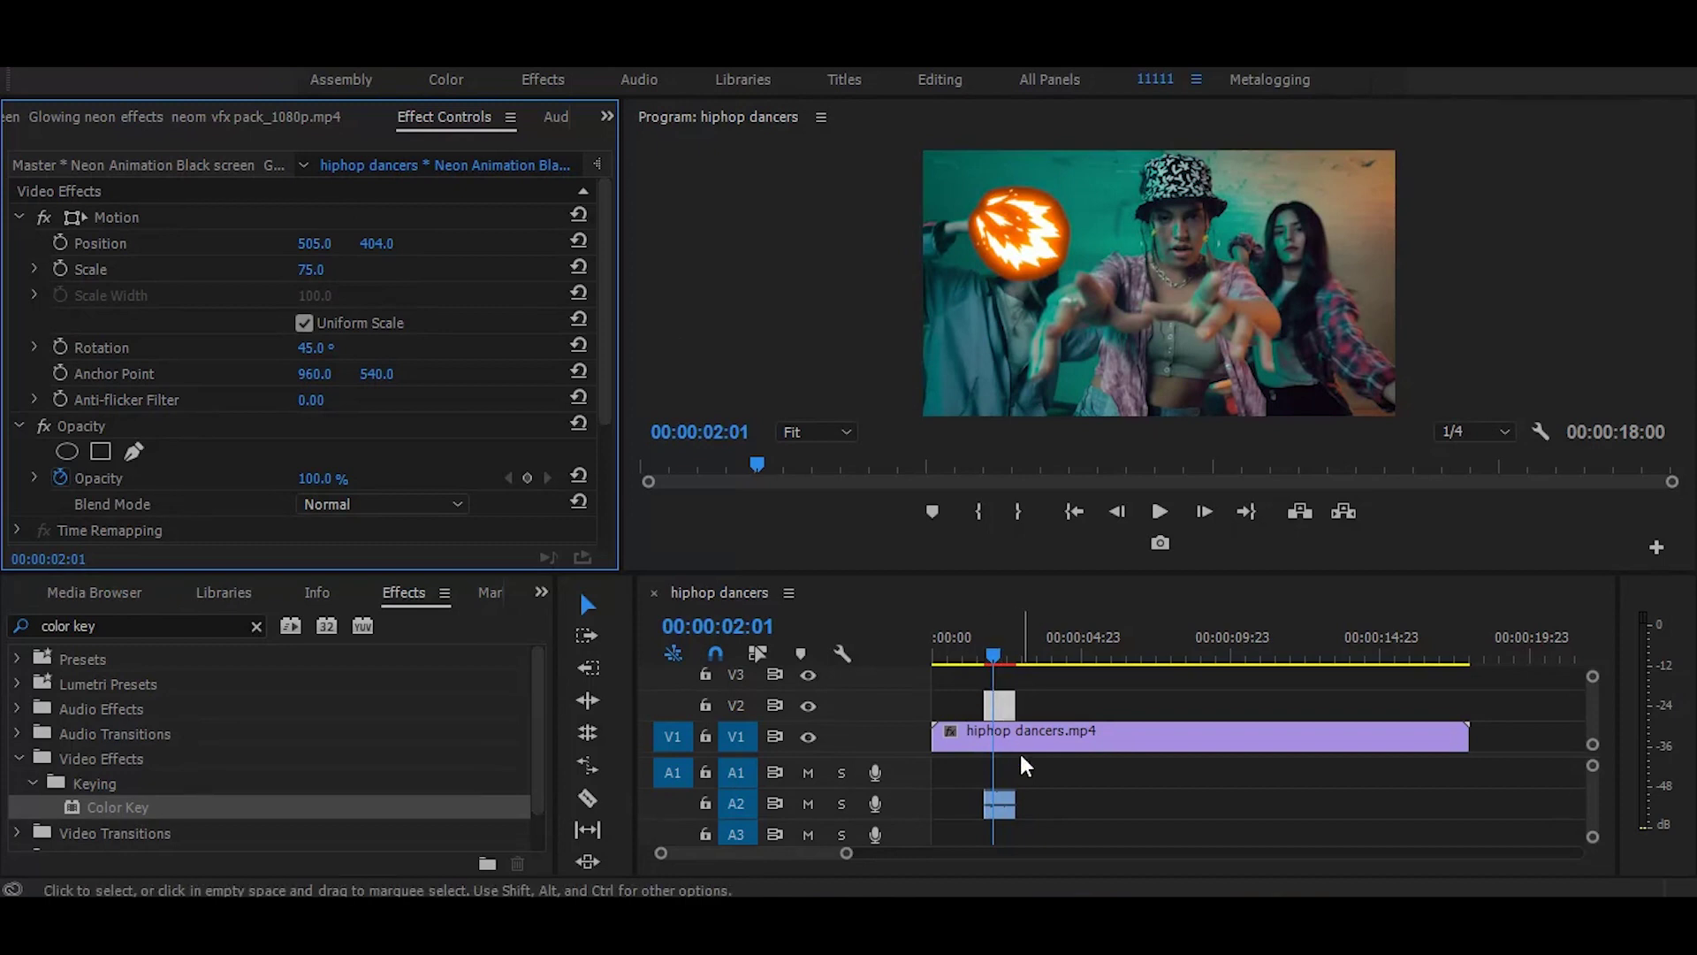
# Copy the fire clip from V2 onto V3 a few frames later and preview the overlay.
pyautogui.moveTo(849, 859); pyautogui.dragTo(752, 856)
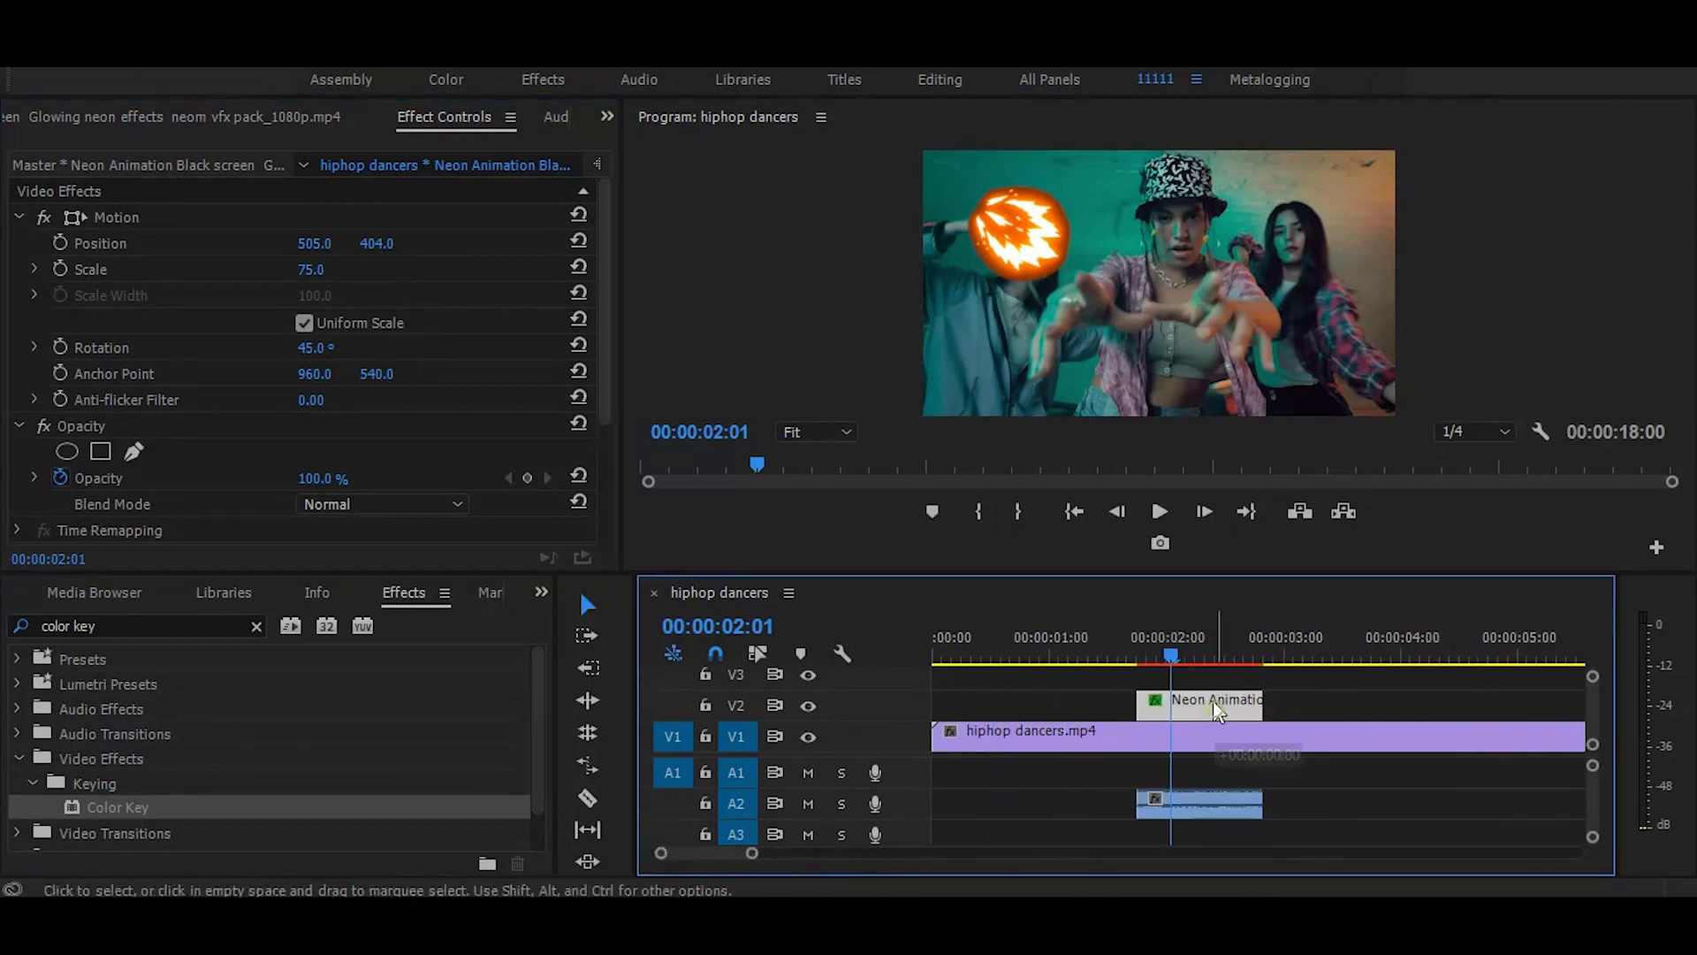
pyautogui.moveTo(1220, 699)
pyautogui.mouseDown()
pyautogui.moveTo(1240, 677)
pyautogui.moveTo(1124, 648)
pyautogui.mouseUp()
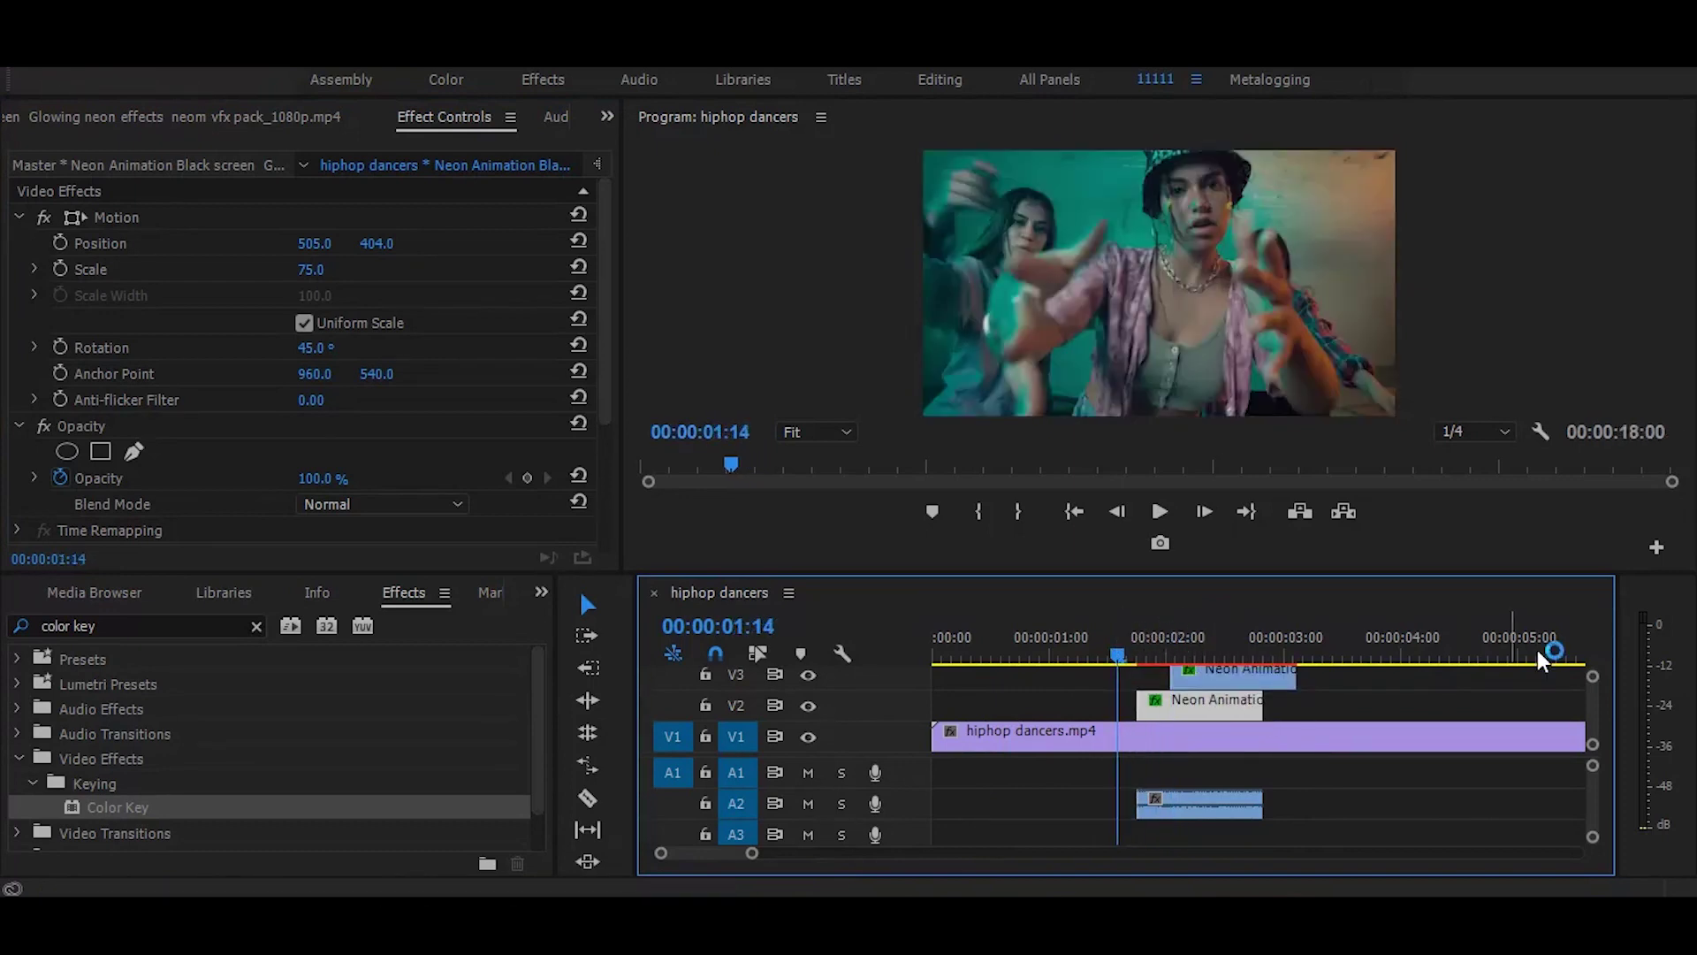
pyautogui.moveTo(1130, 650); pyautogui.dragTo(1260, 647)
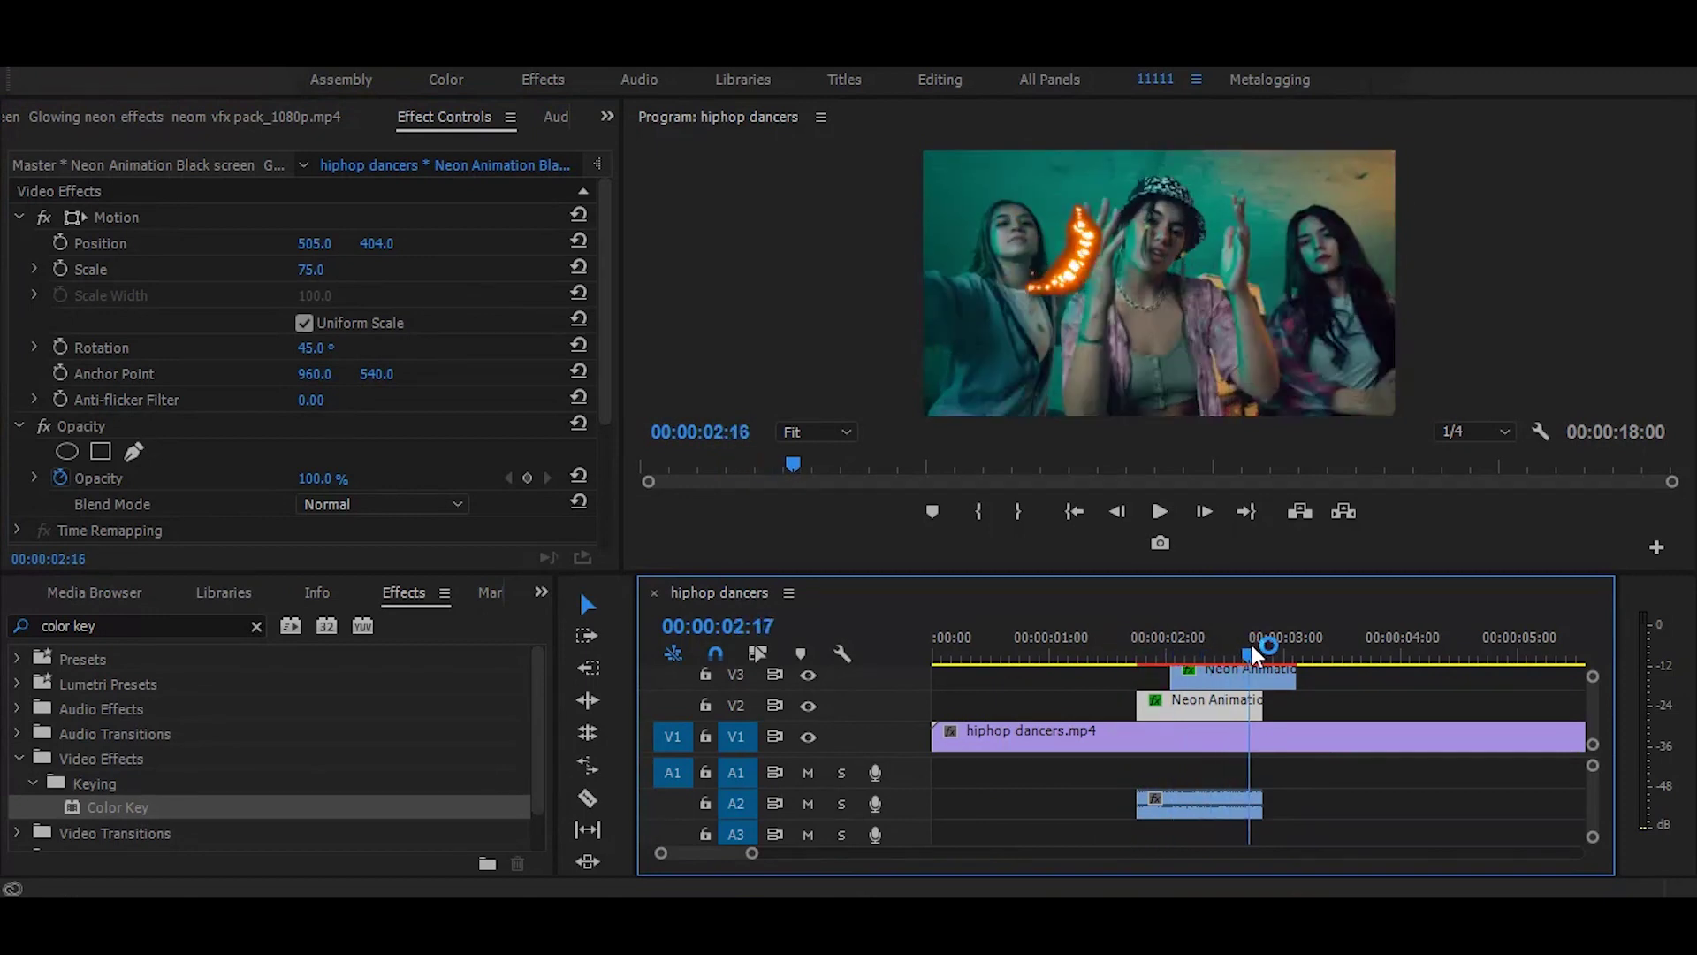